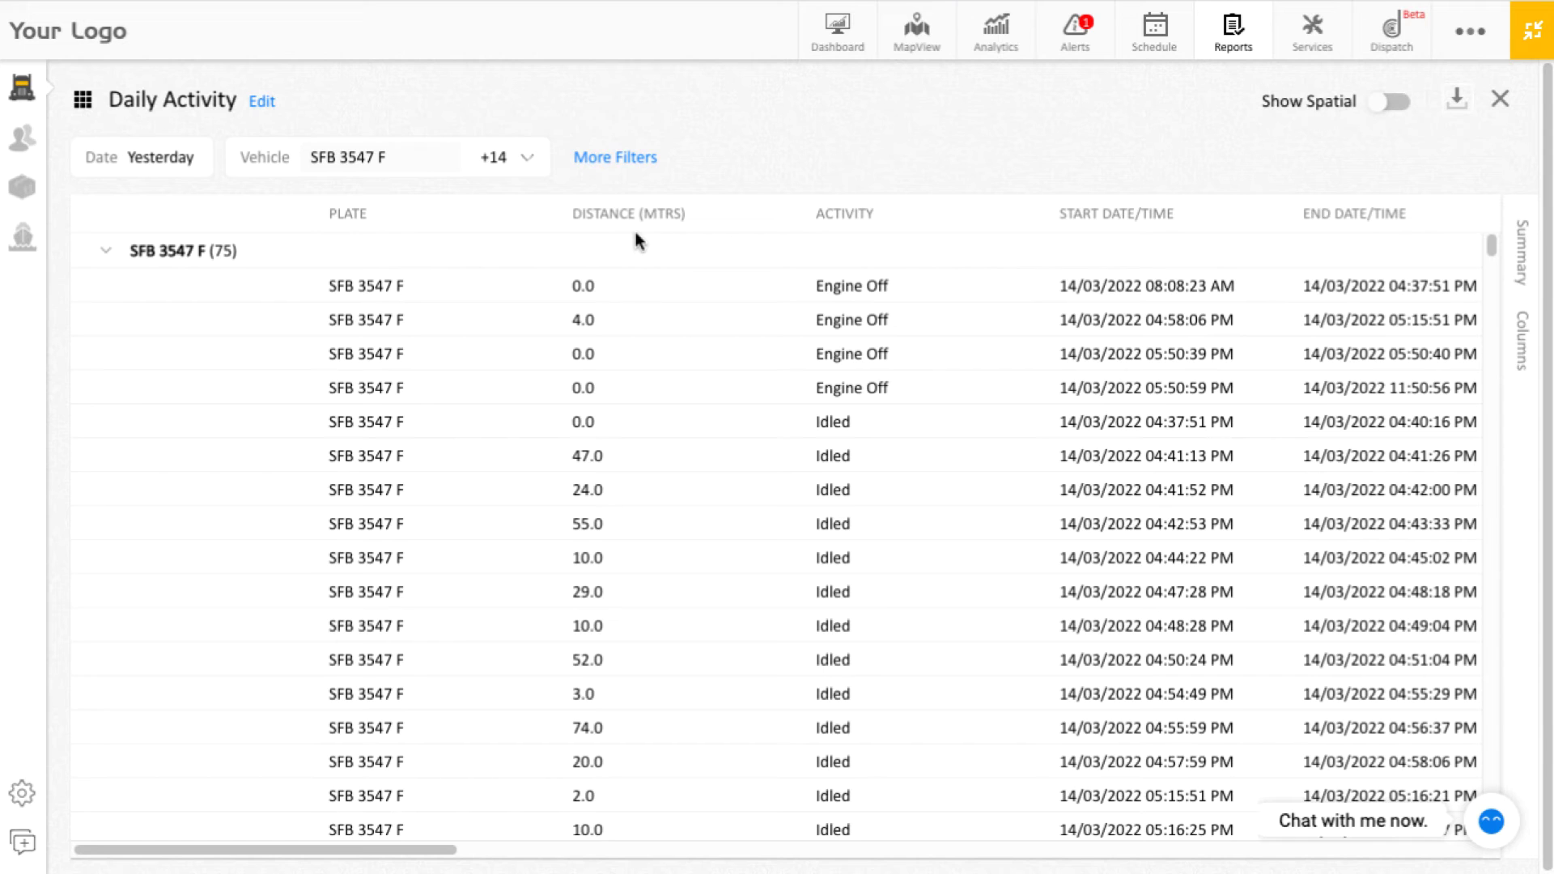
View the preset date ranges available for the Daily Activity report and close the list
click(162, 166)
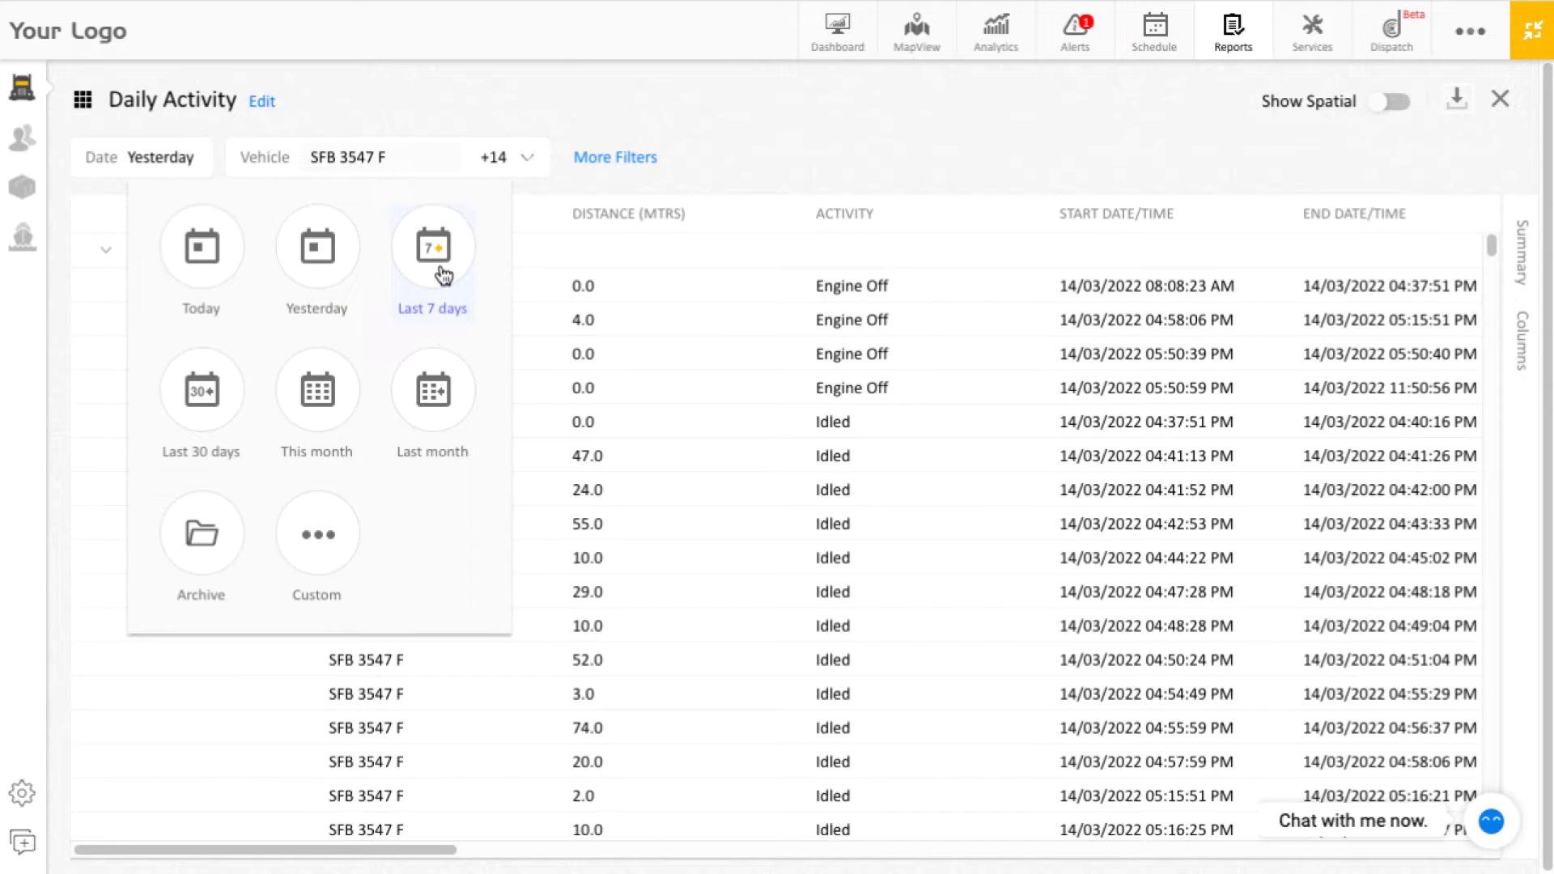
click(185, 155)
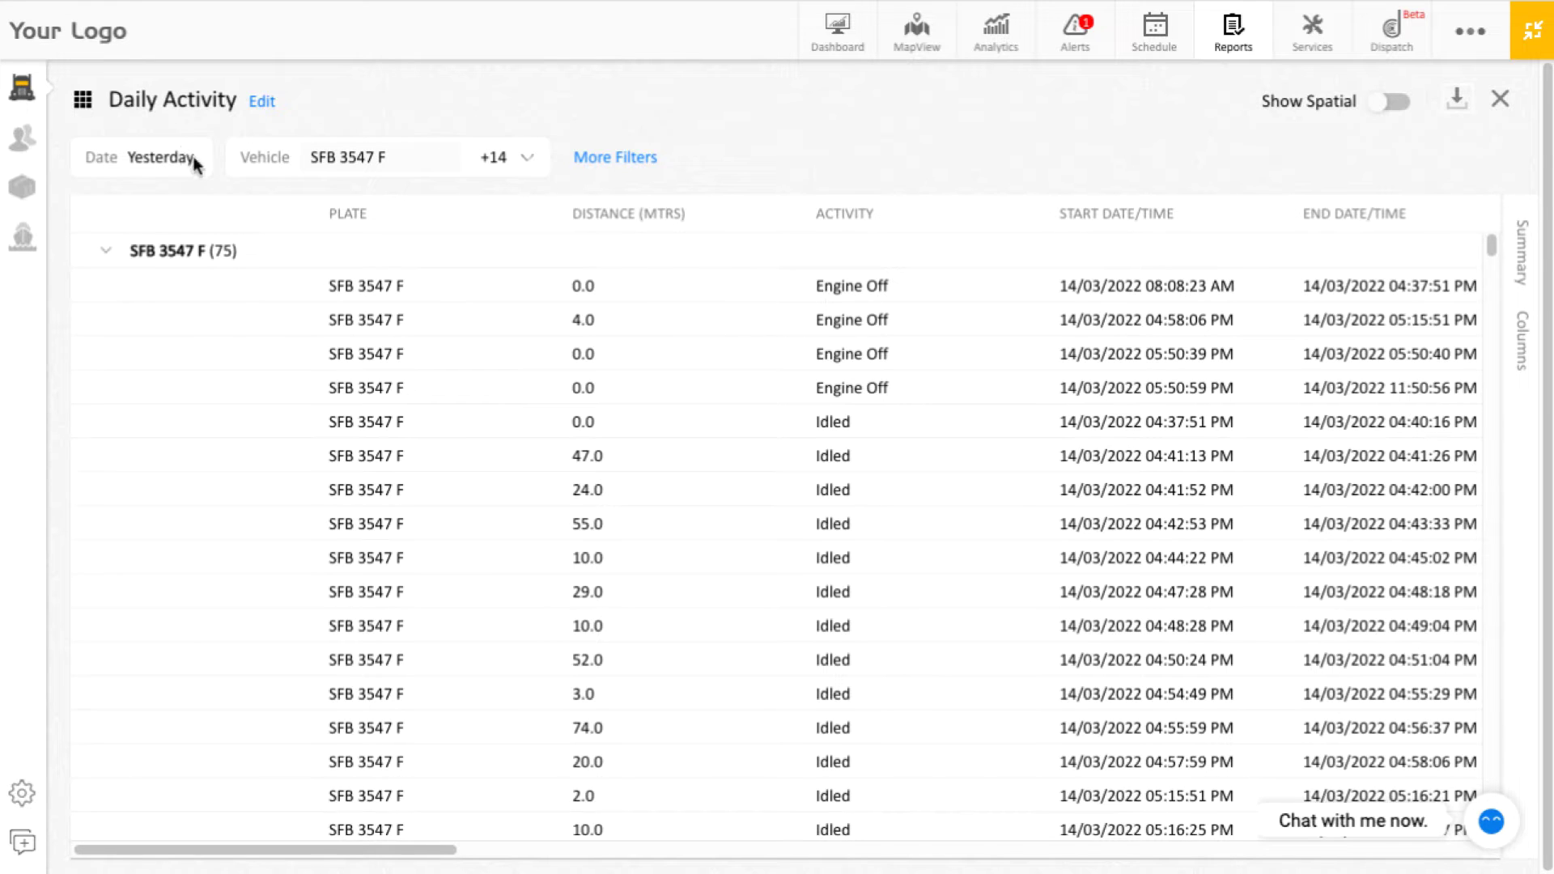
click(523, 160)
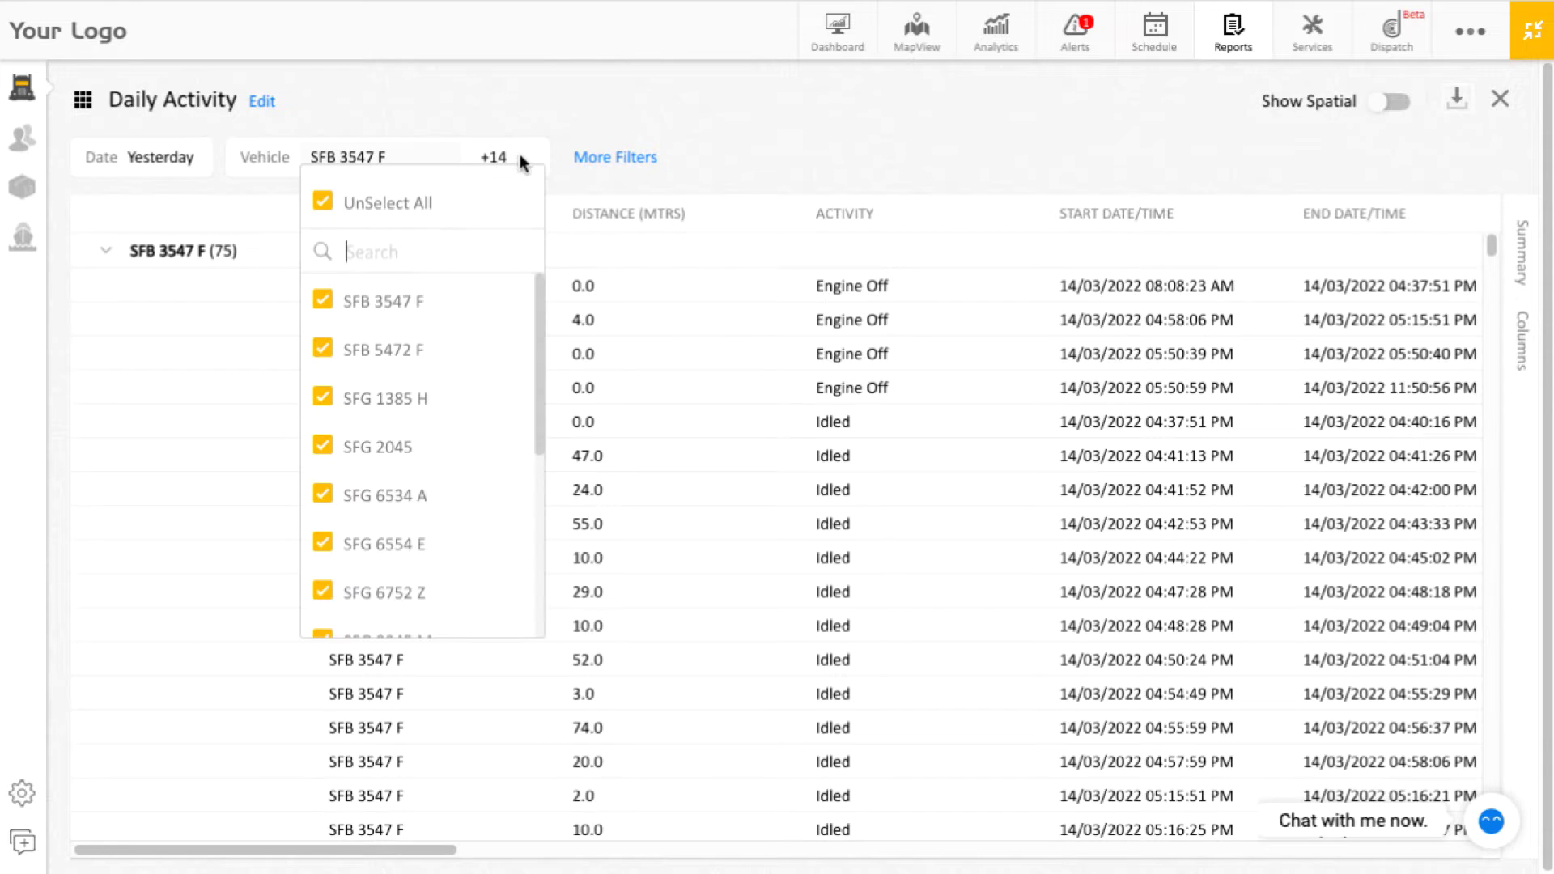
click(324, 205)
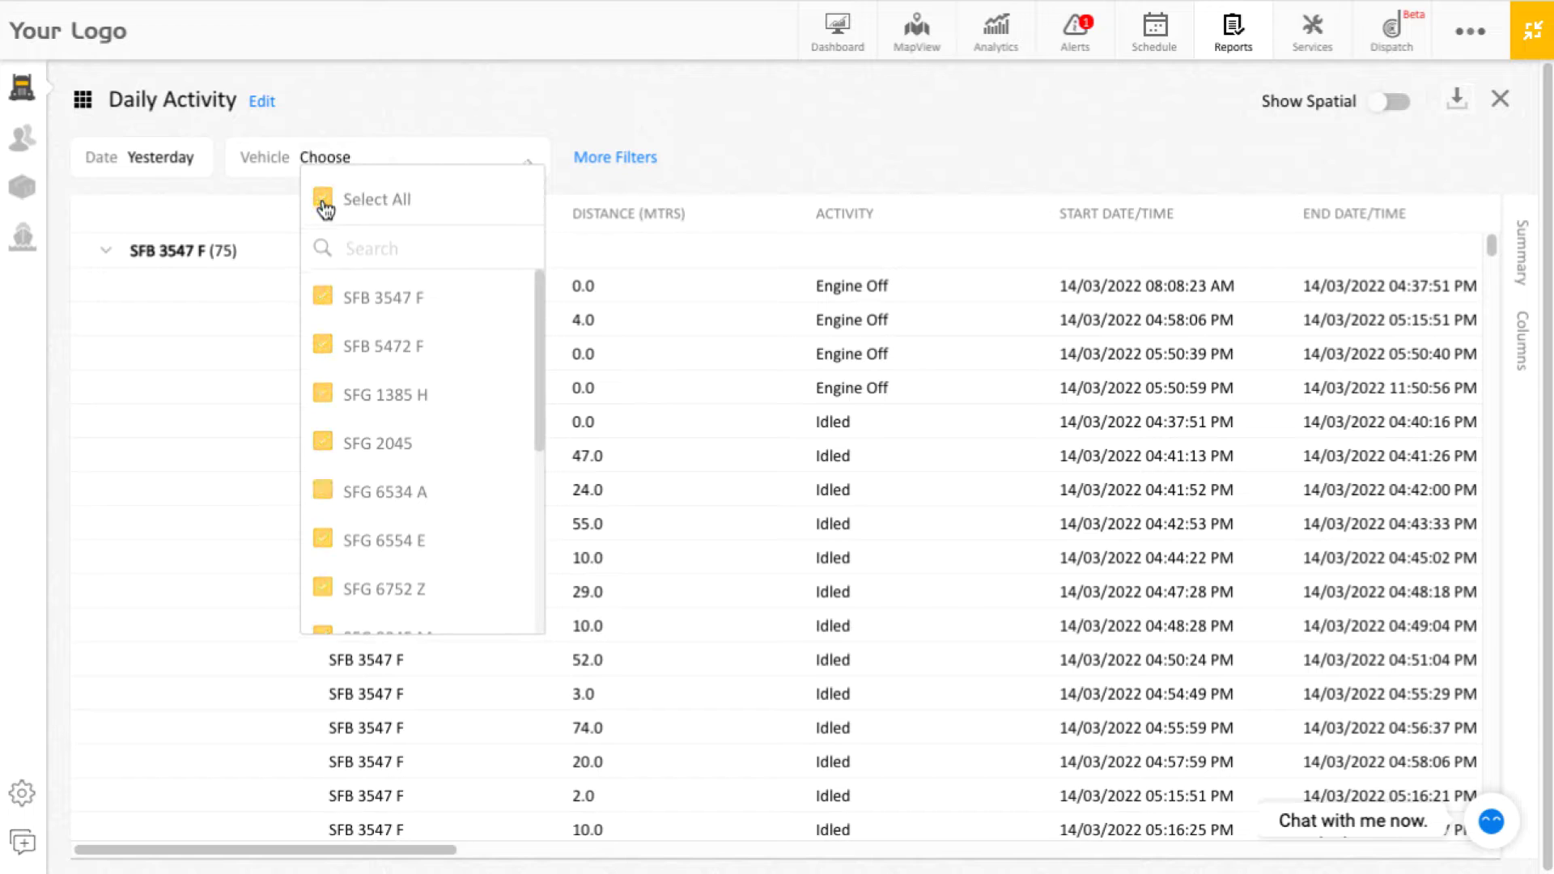
click(321, 301)
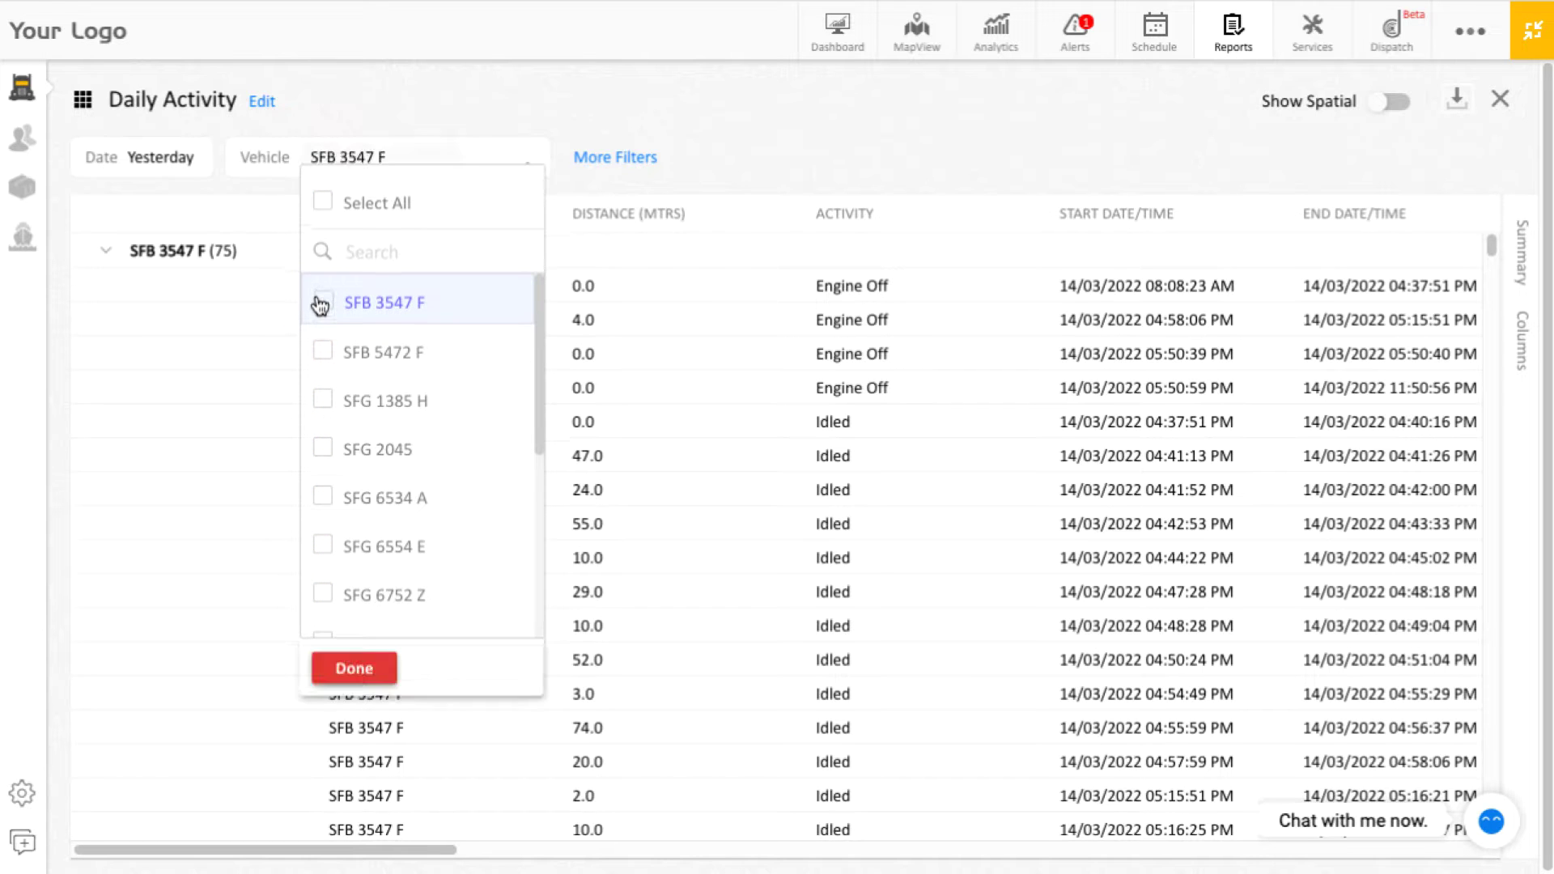
click(322, 353)
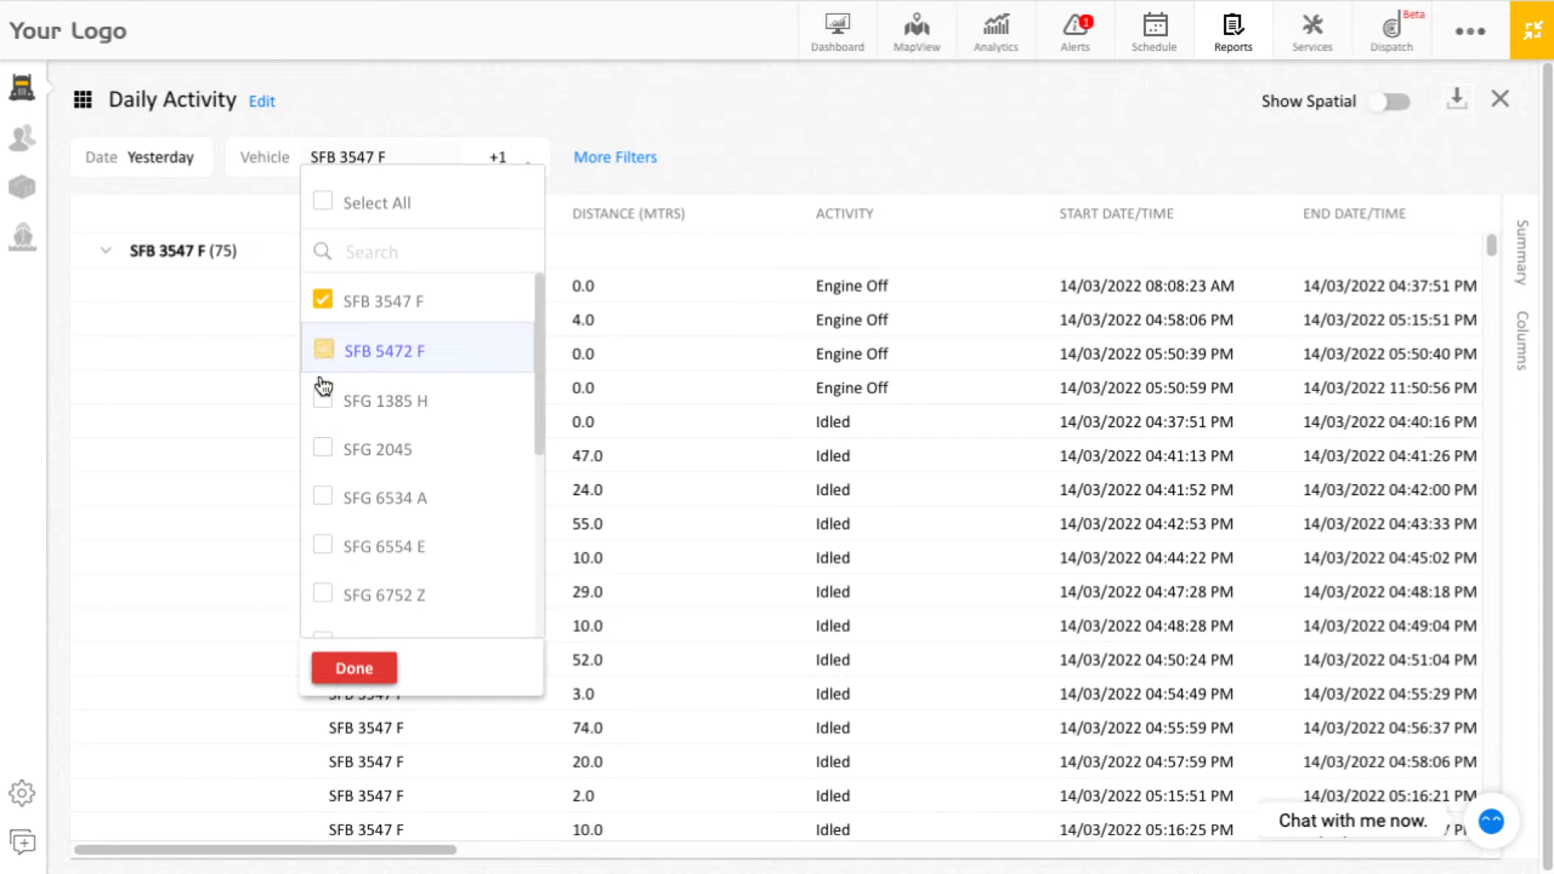
click(322, 400)
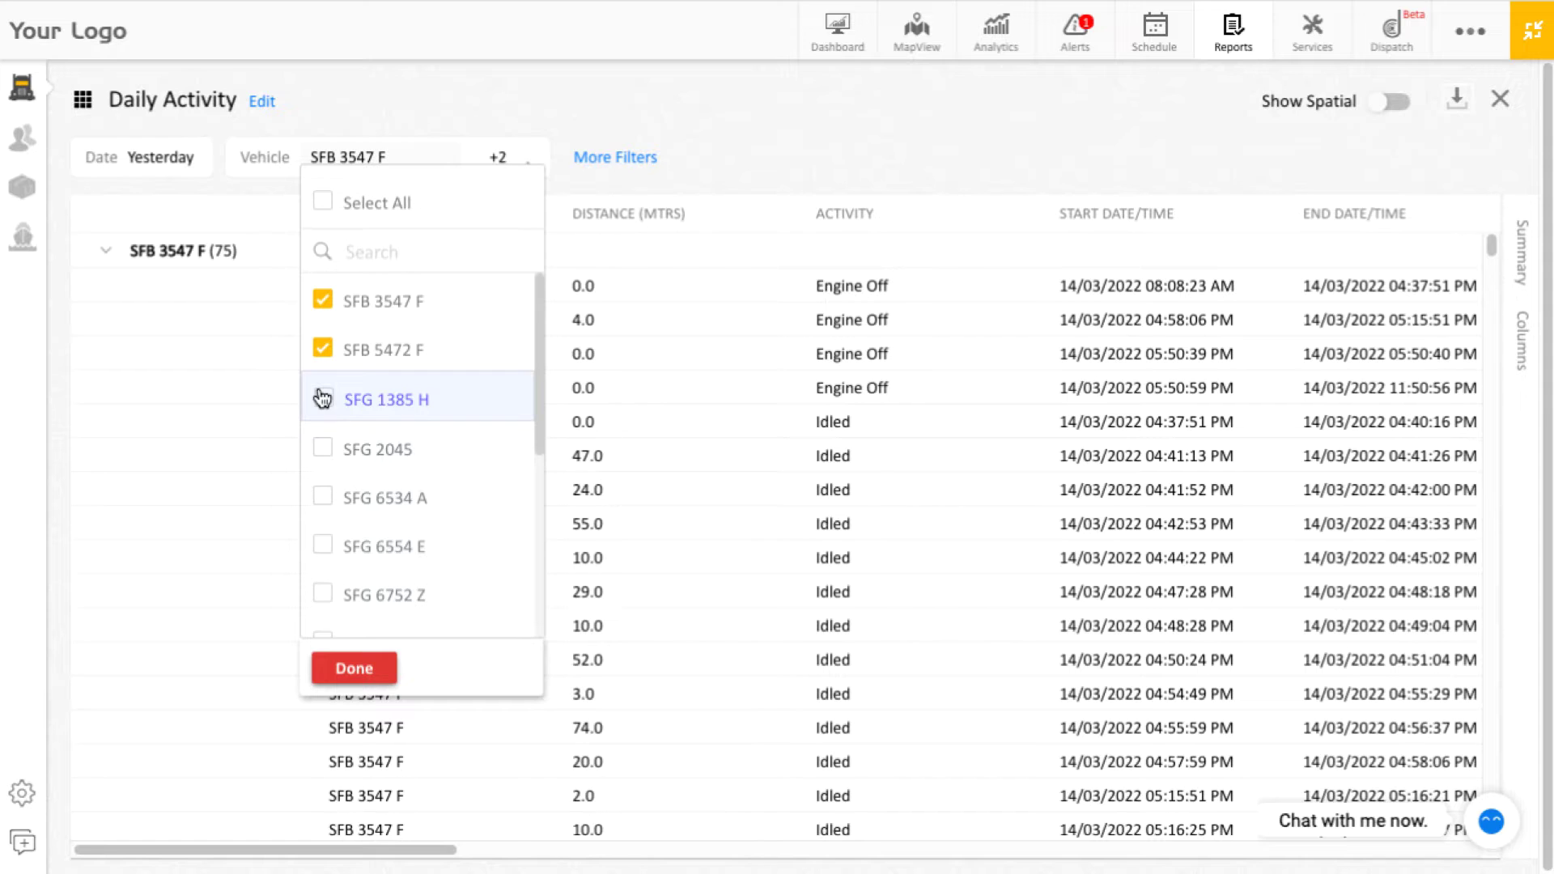
click(322, 453)
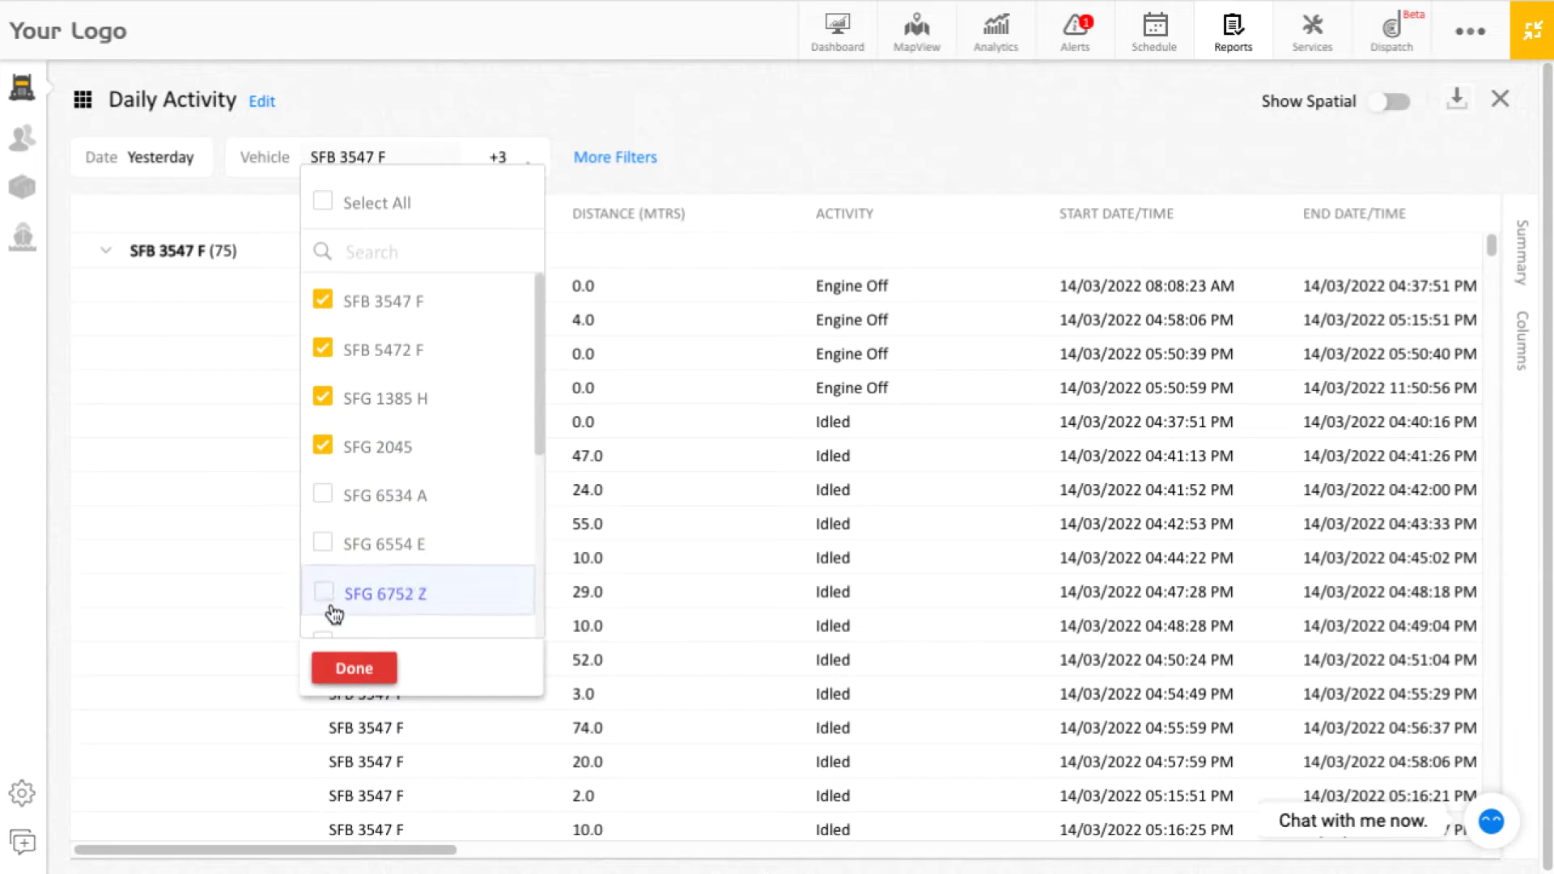
click(353, 668)
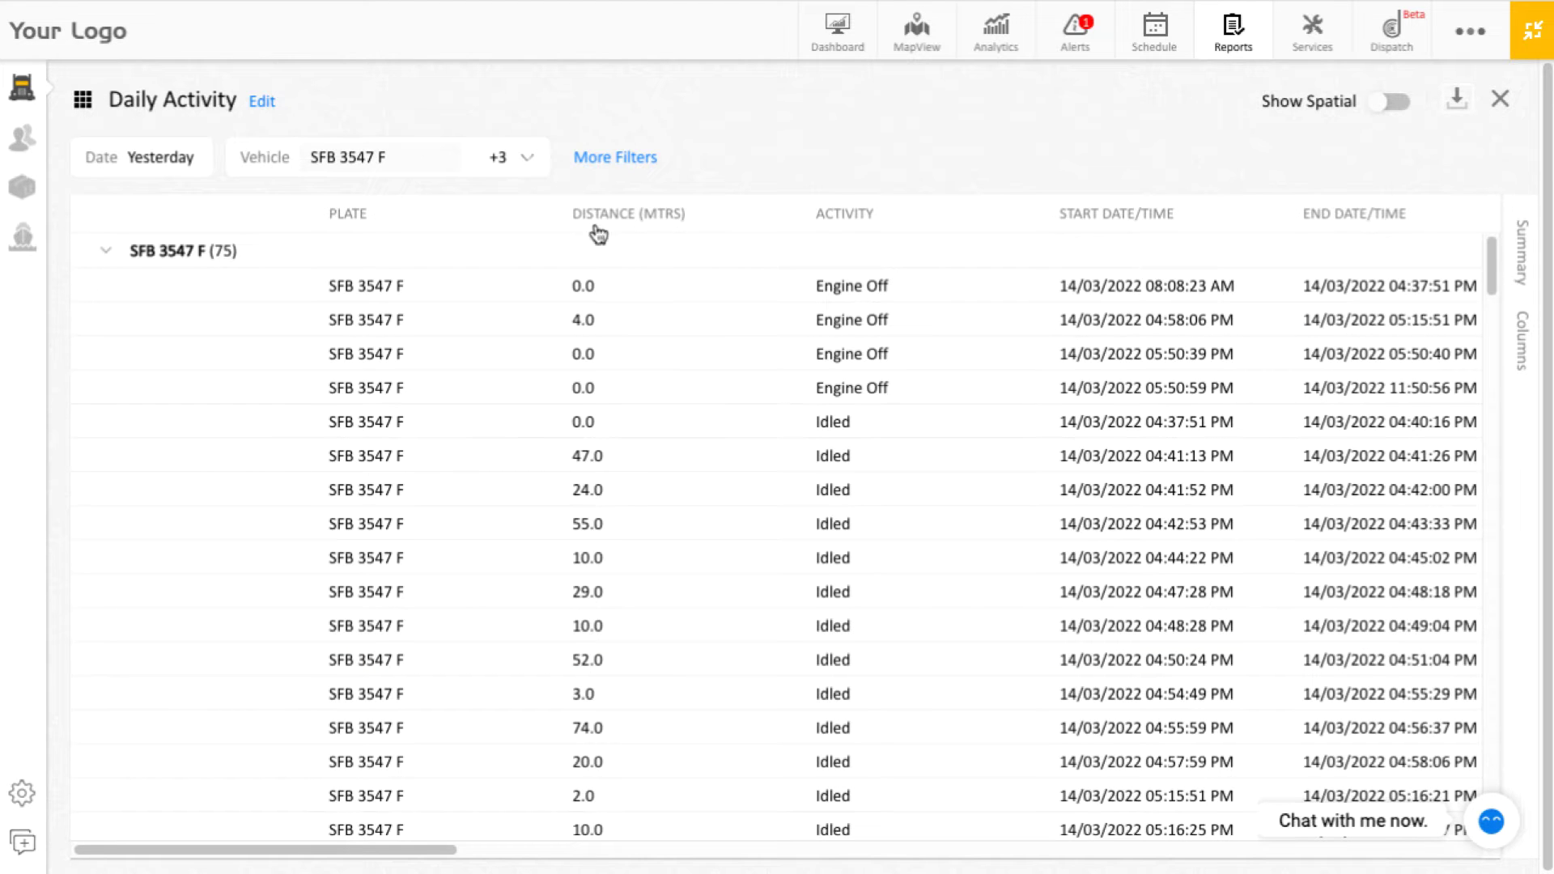
Show the additional report filters and look through the vehicle type, group and driver choices
click(628, 165)
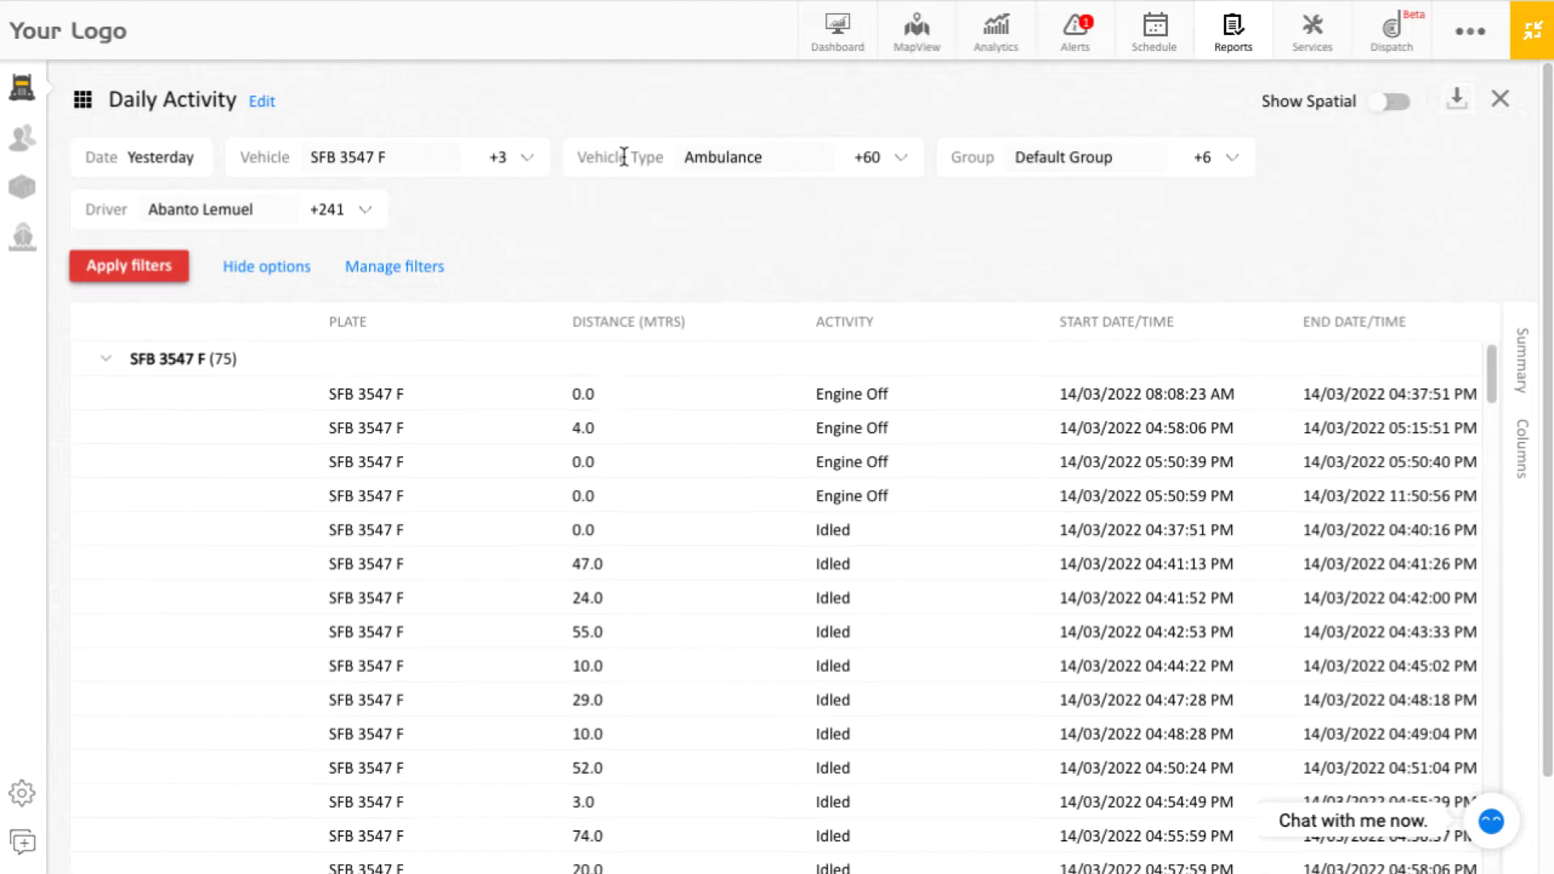
click(784, 166)
click(781, 157)
click(1149, 164)
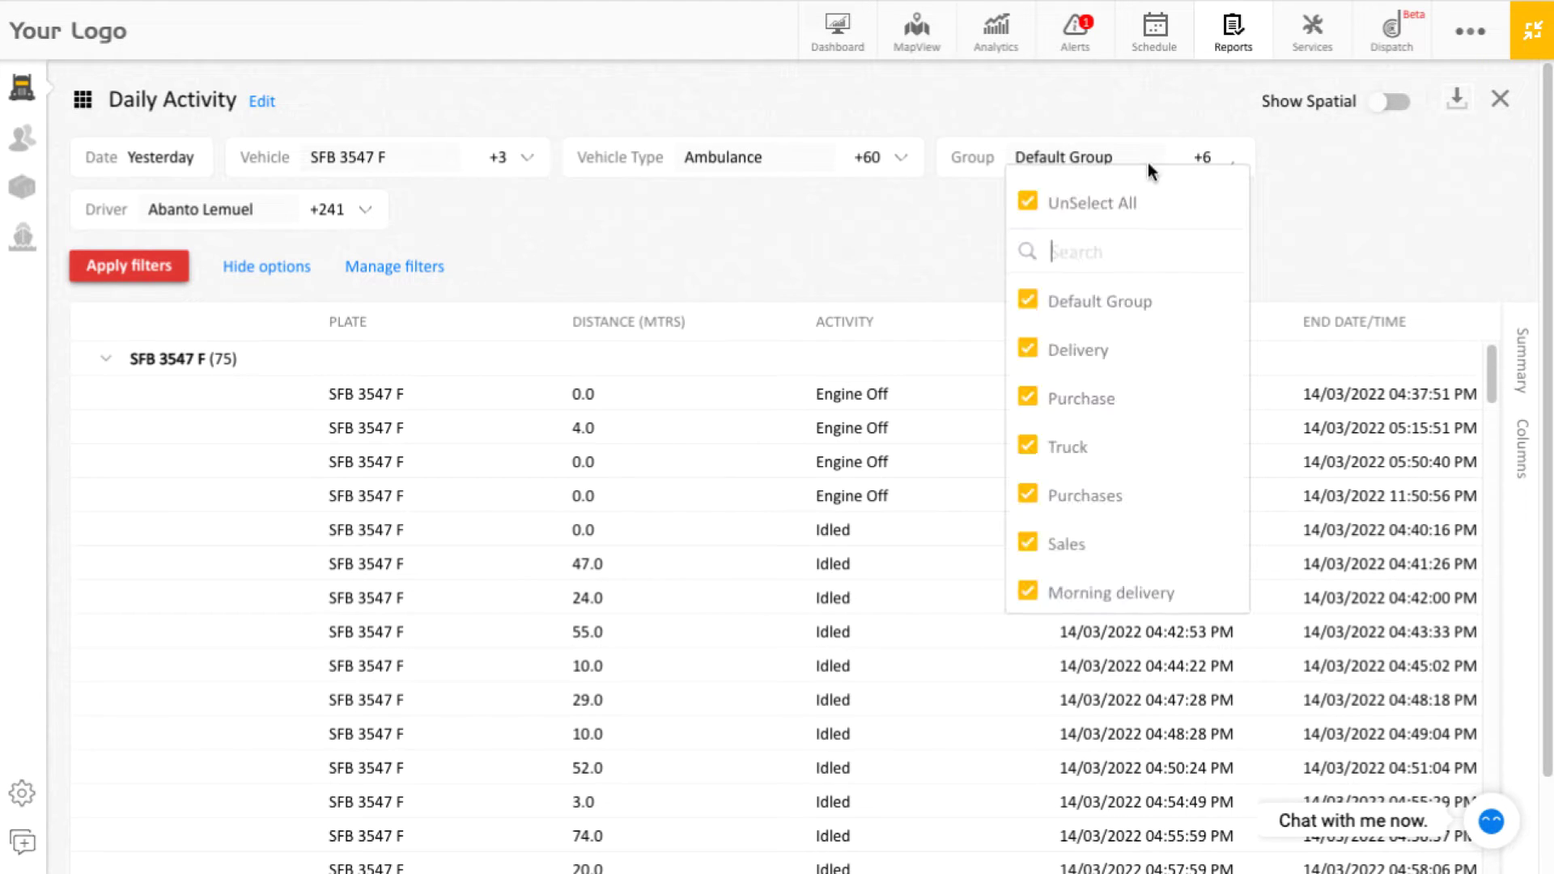
click(1145, 123)
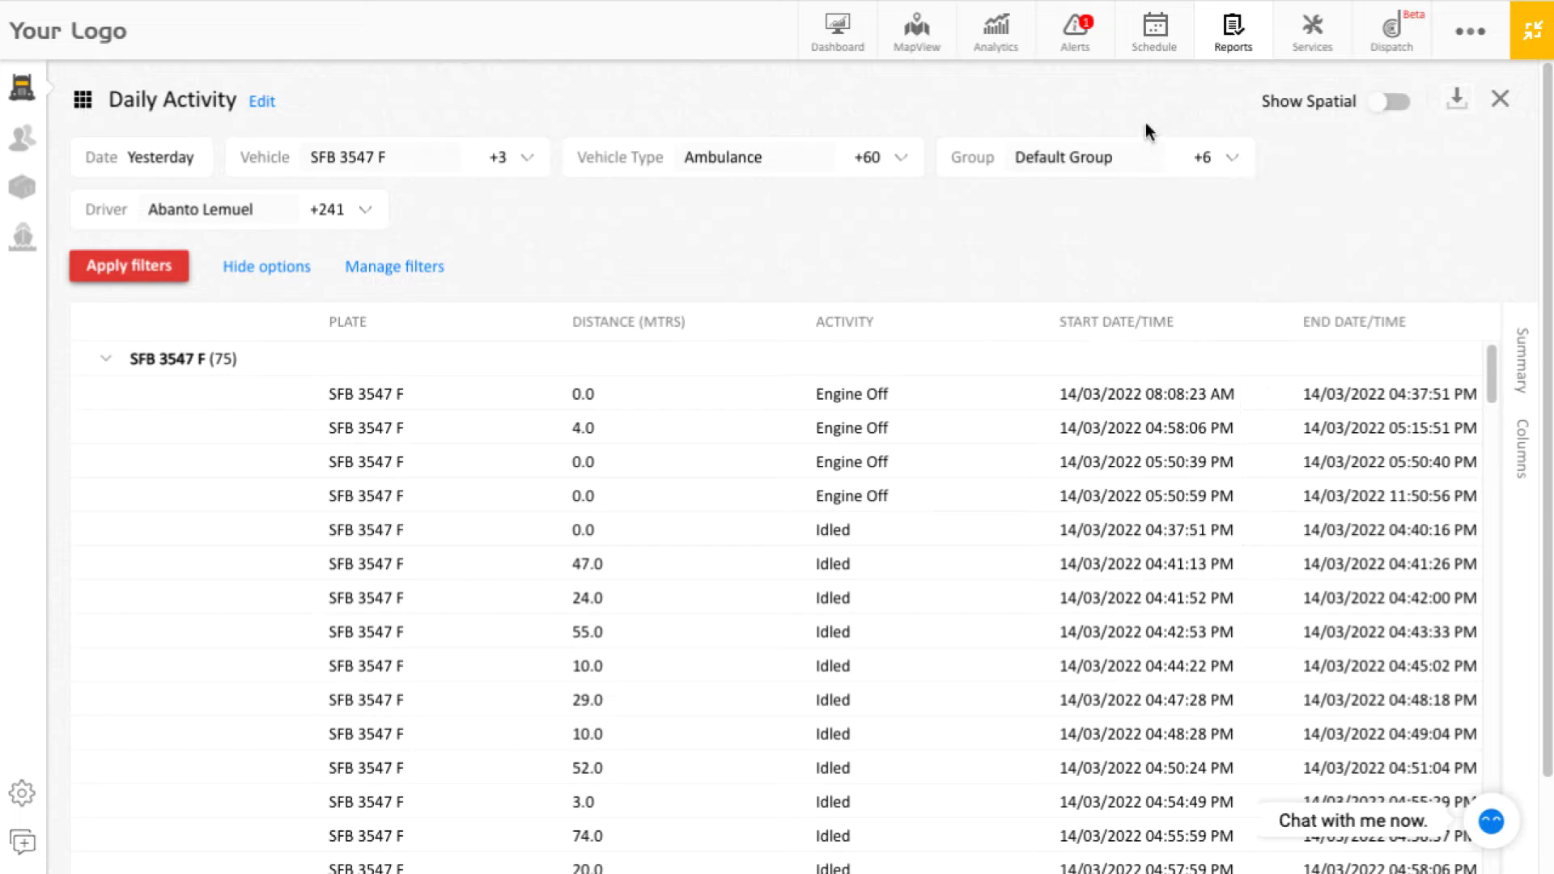
click(267, 212)
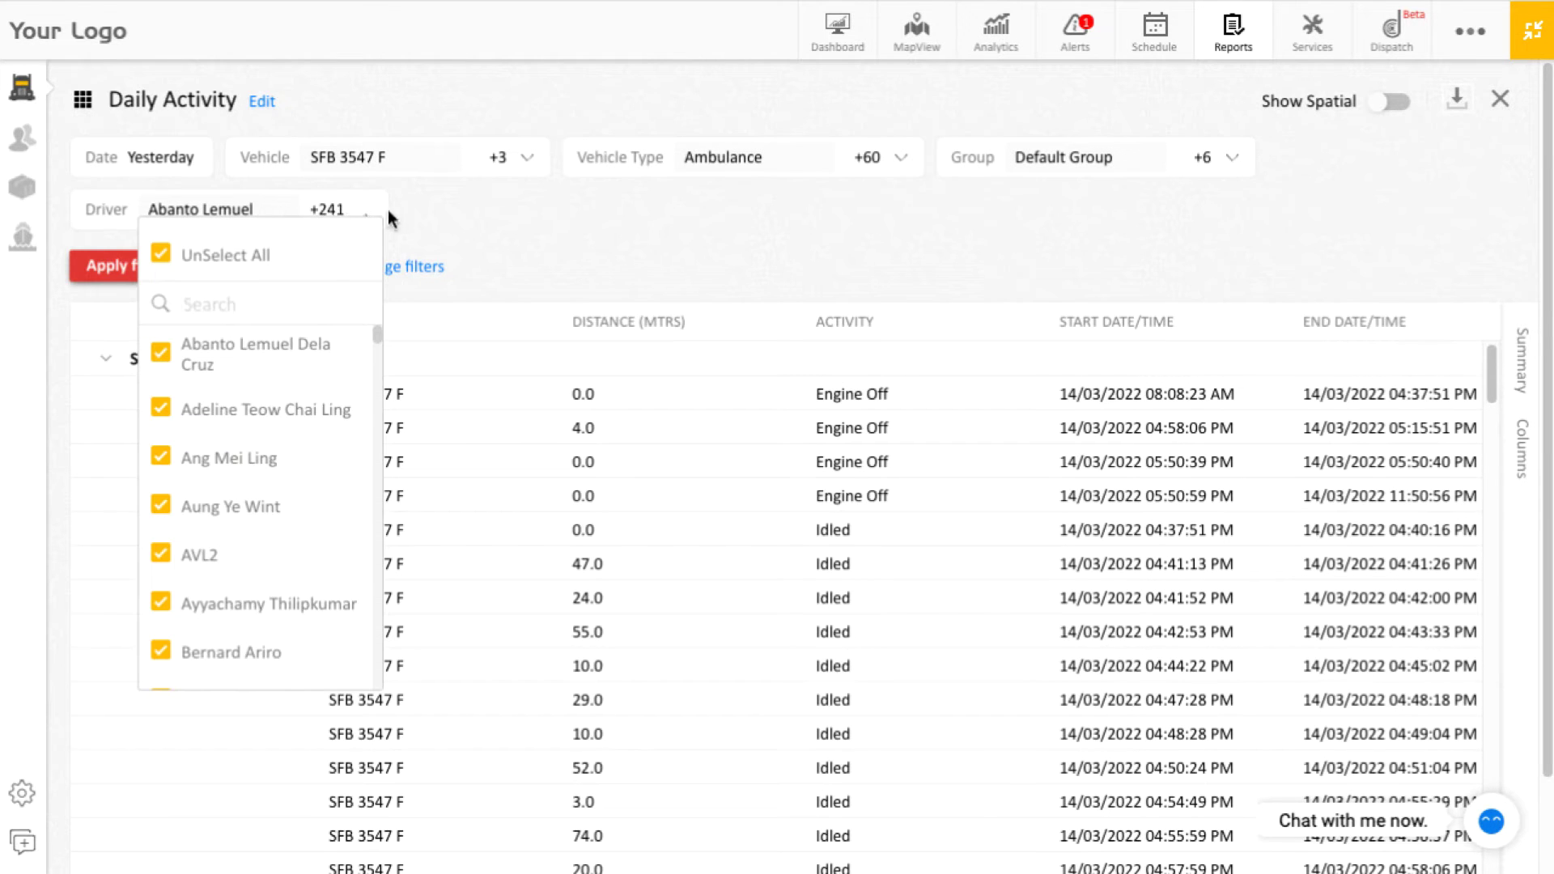
click(413, 211)
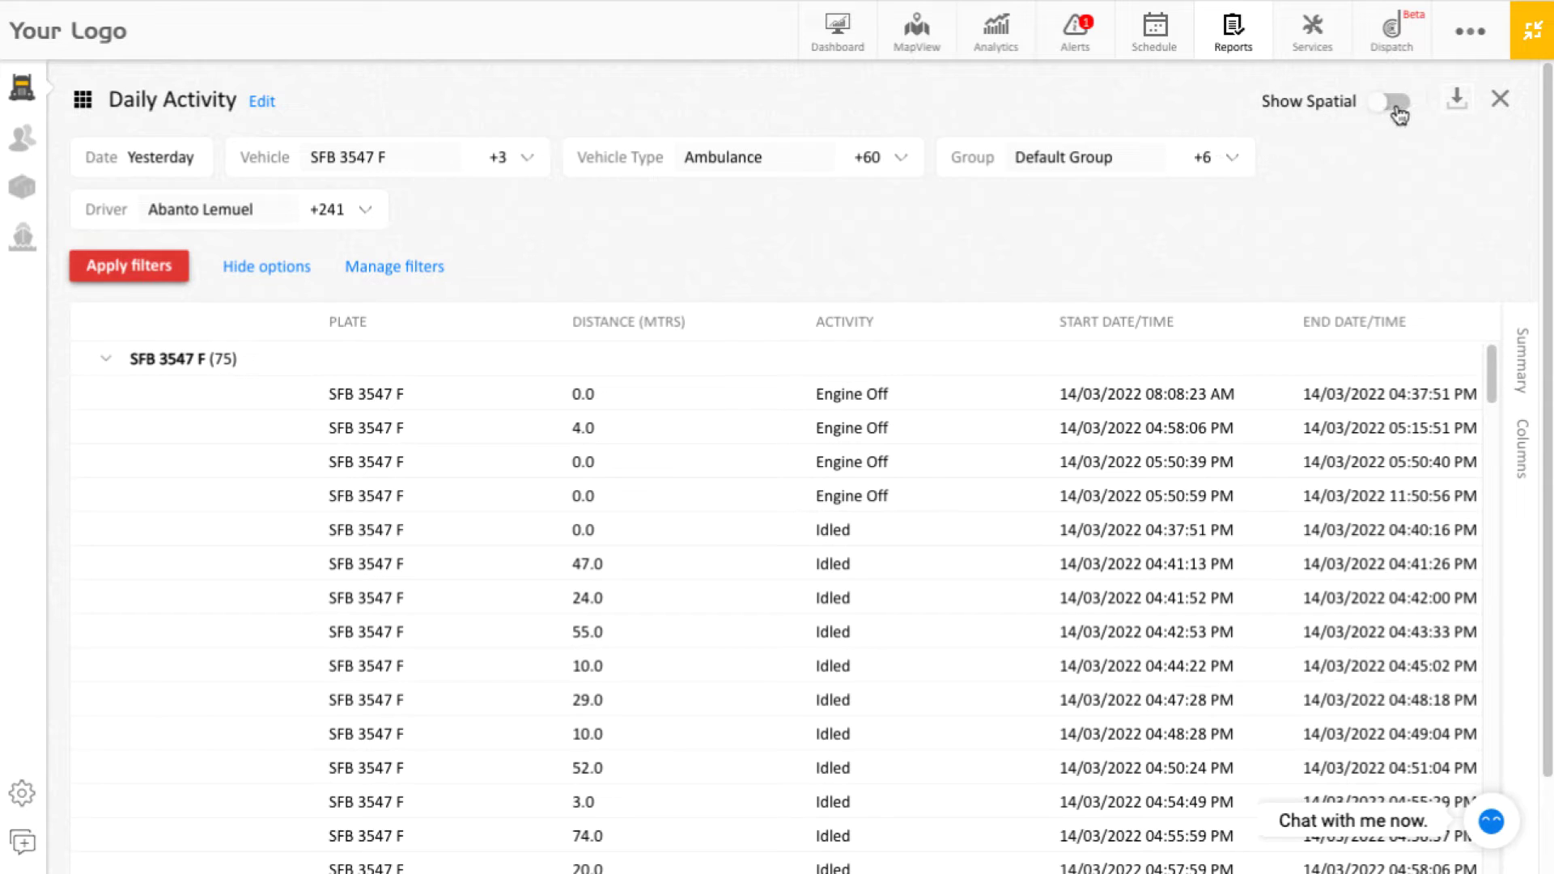
Preview the report's spatial map in satellite, street and terrain views, and hide the map again
click(1394, 110)
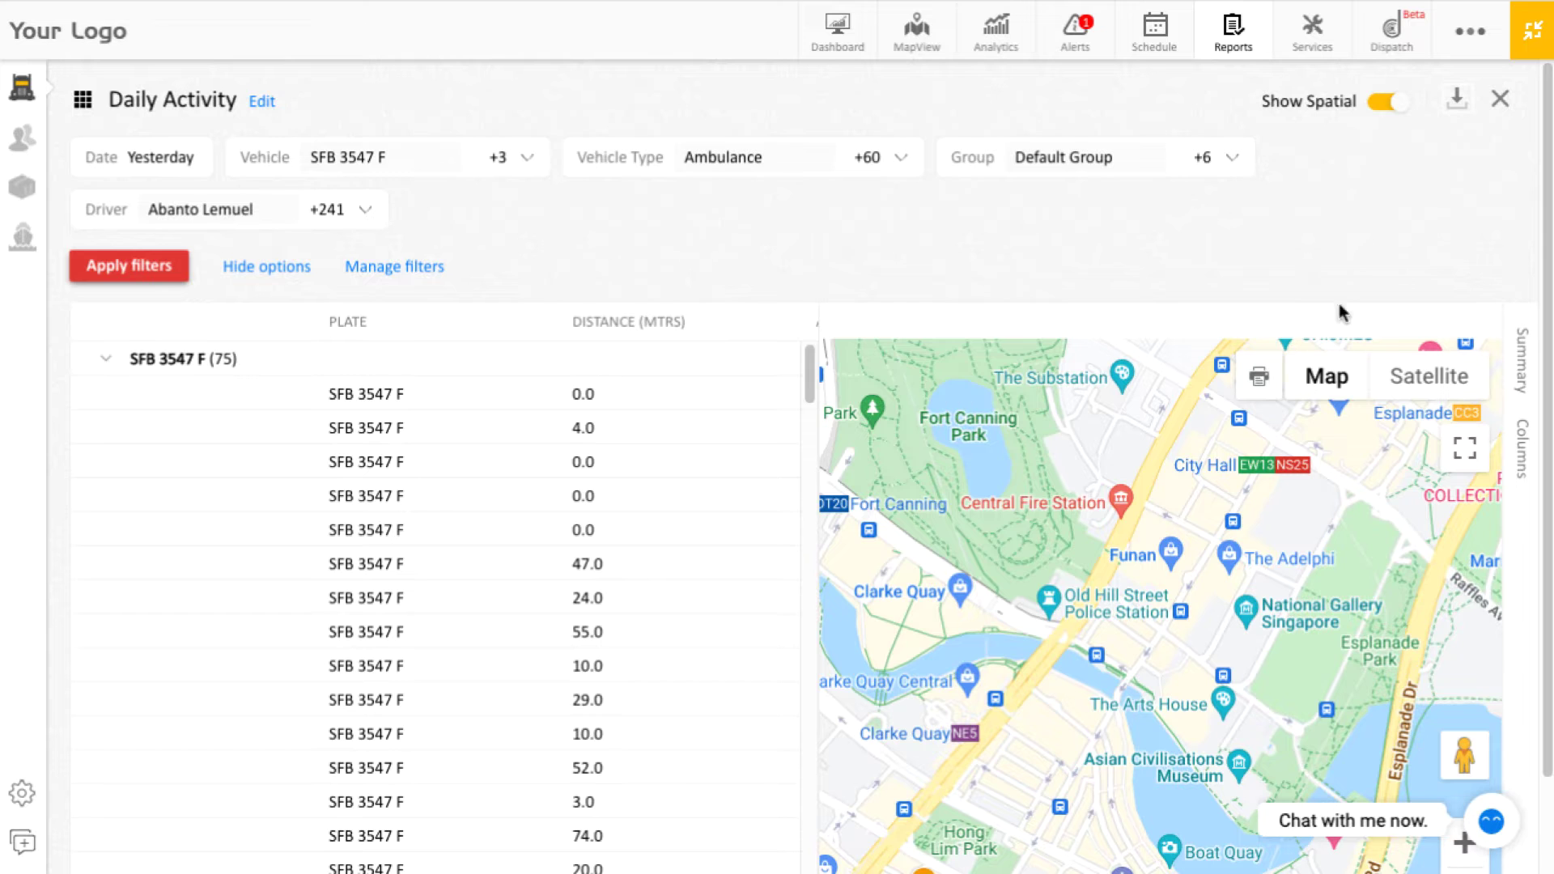
mouse_move(1328, 378)
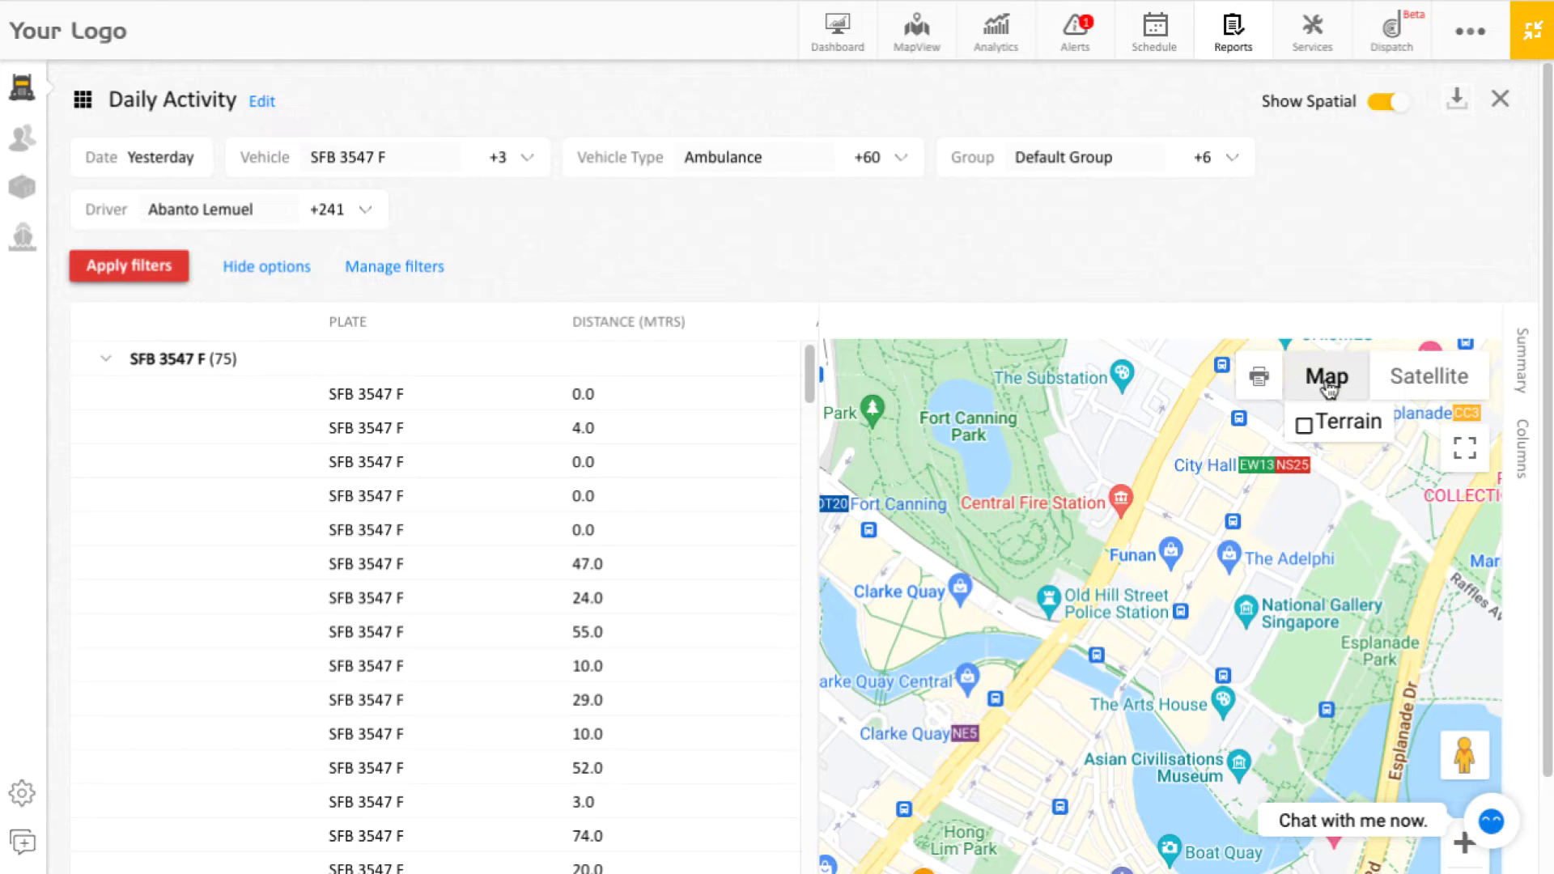
click(1416, 389)
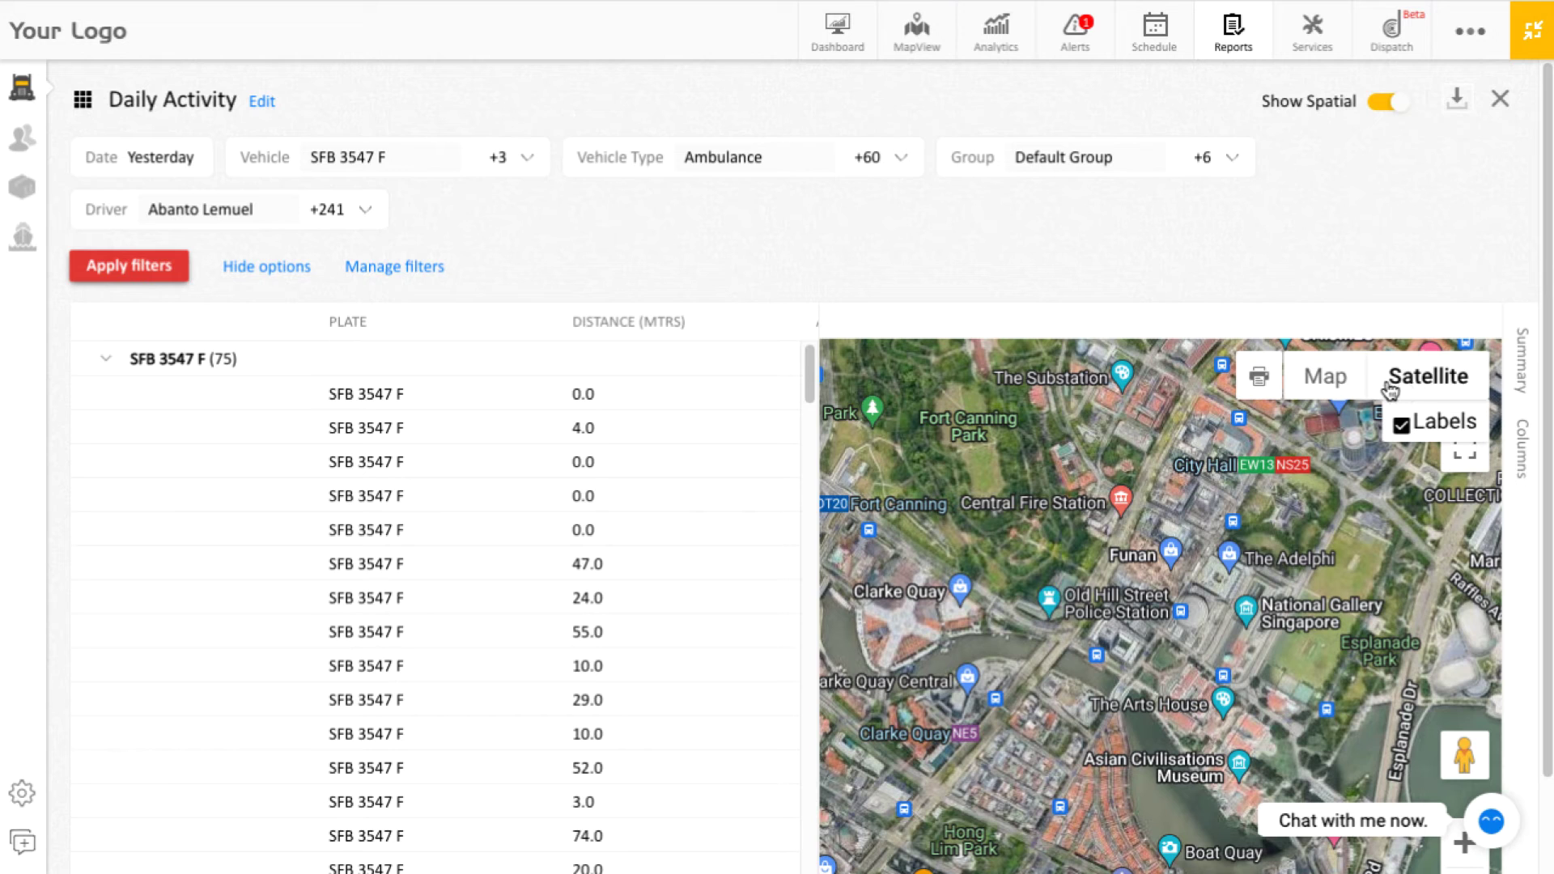
click(1343, 390)
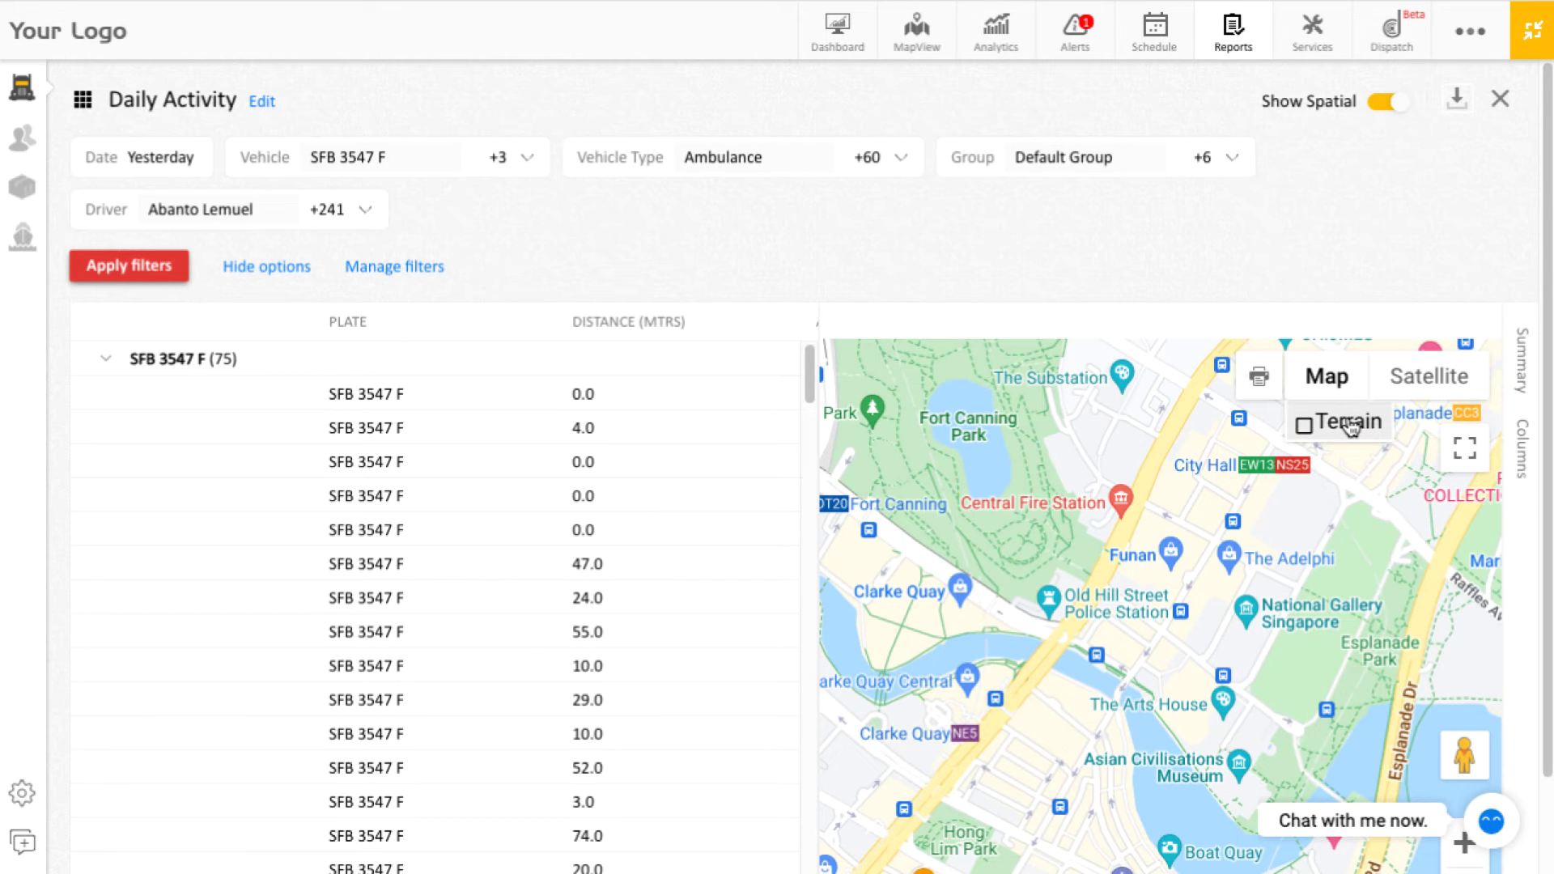
click(1348, 424)
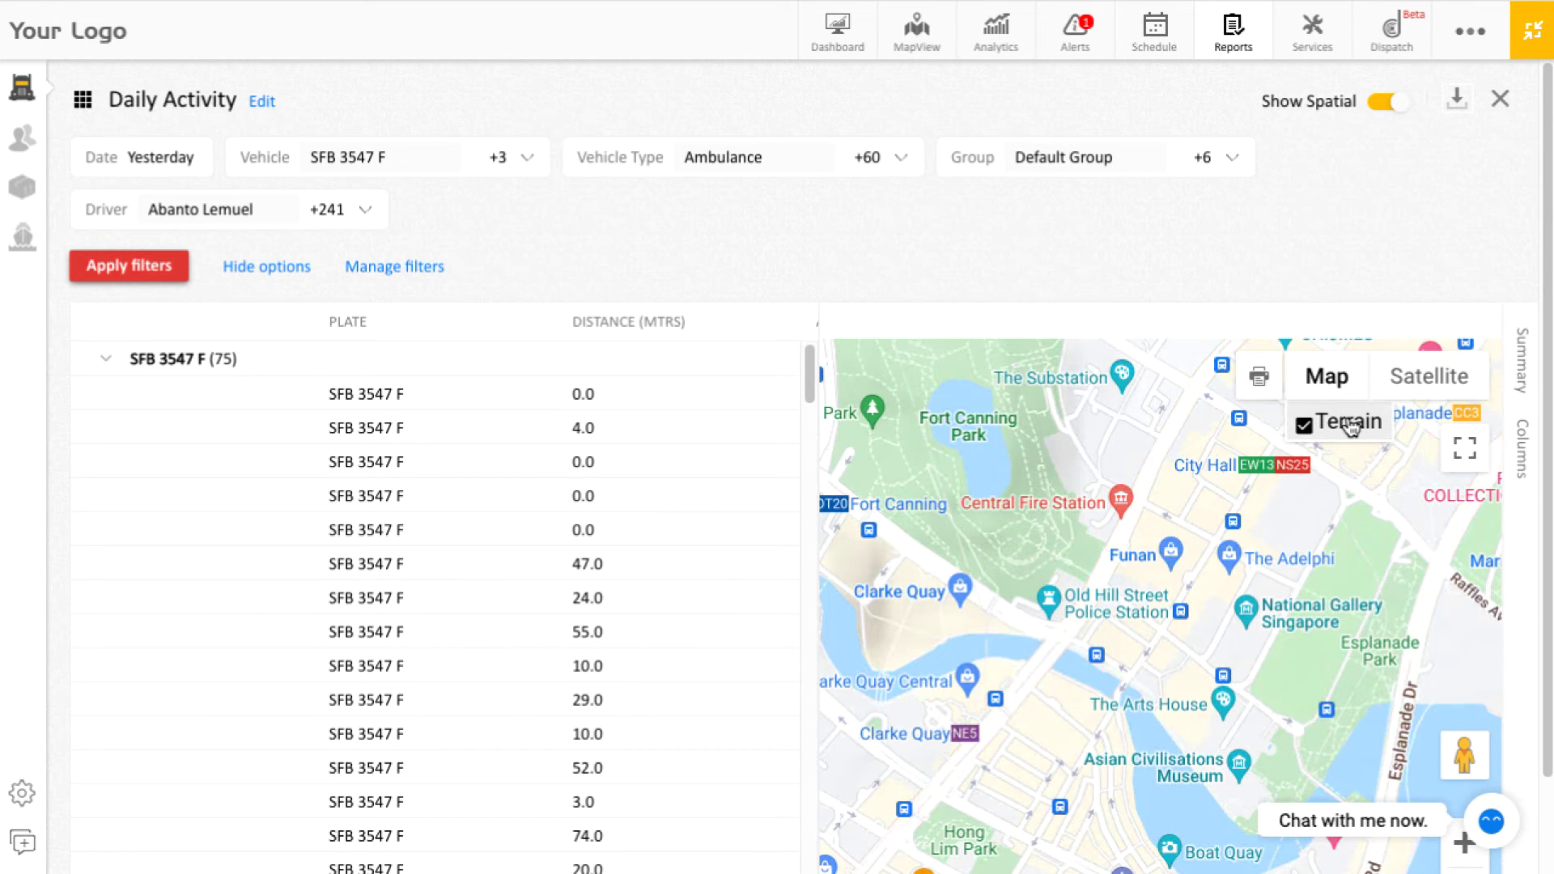
click(1348, 424)
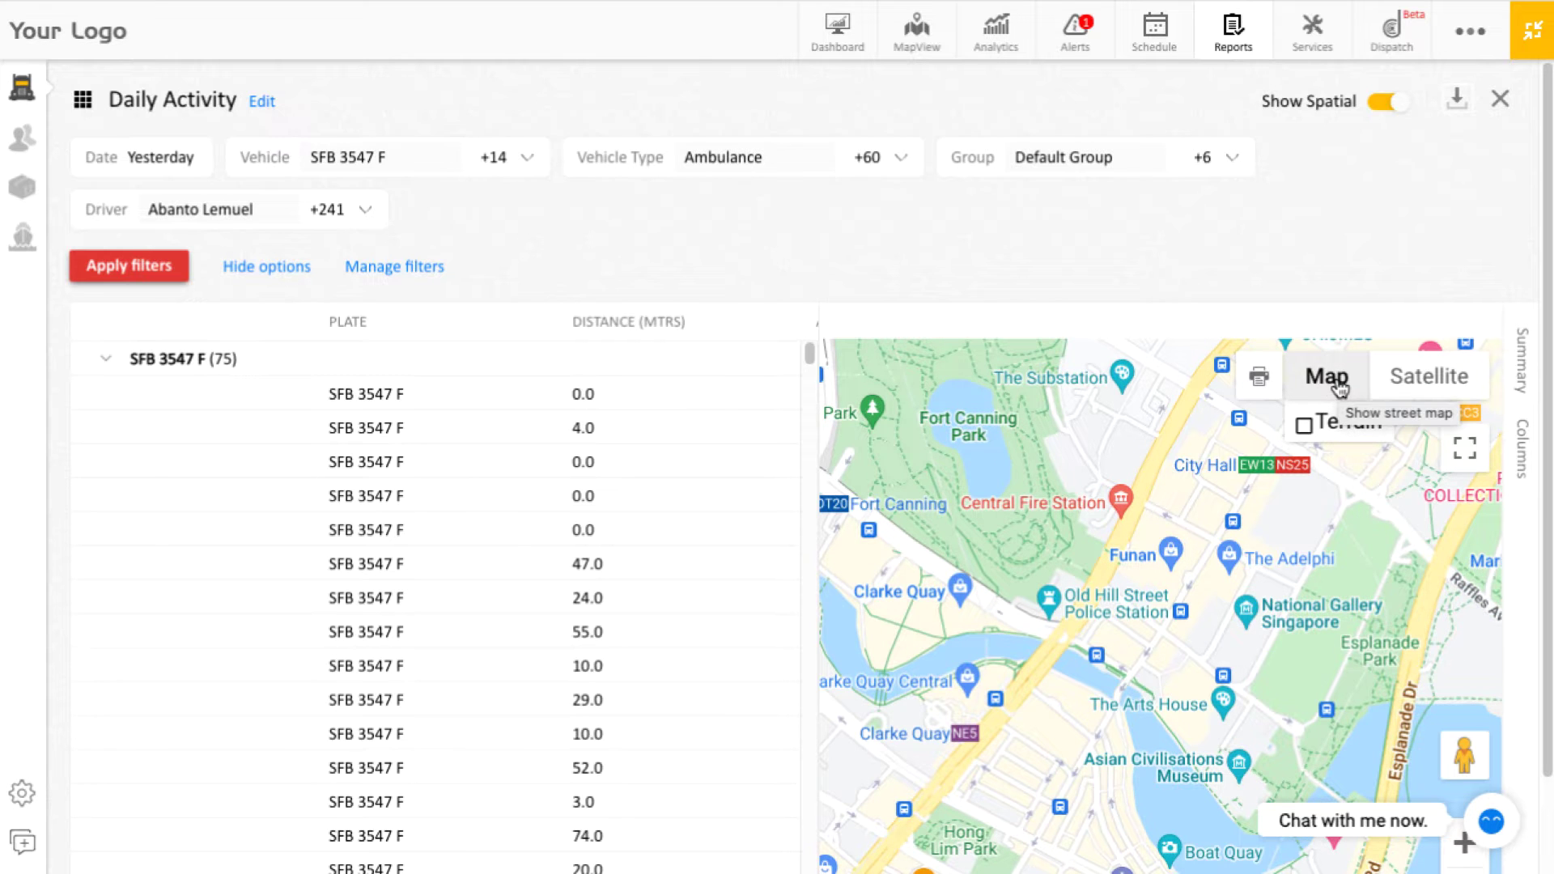
click(1379, 104)
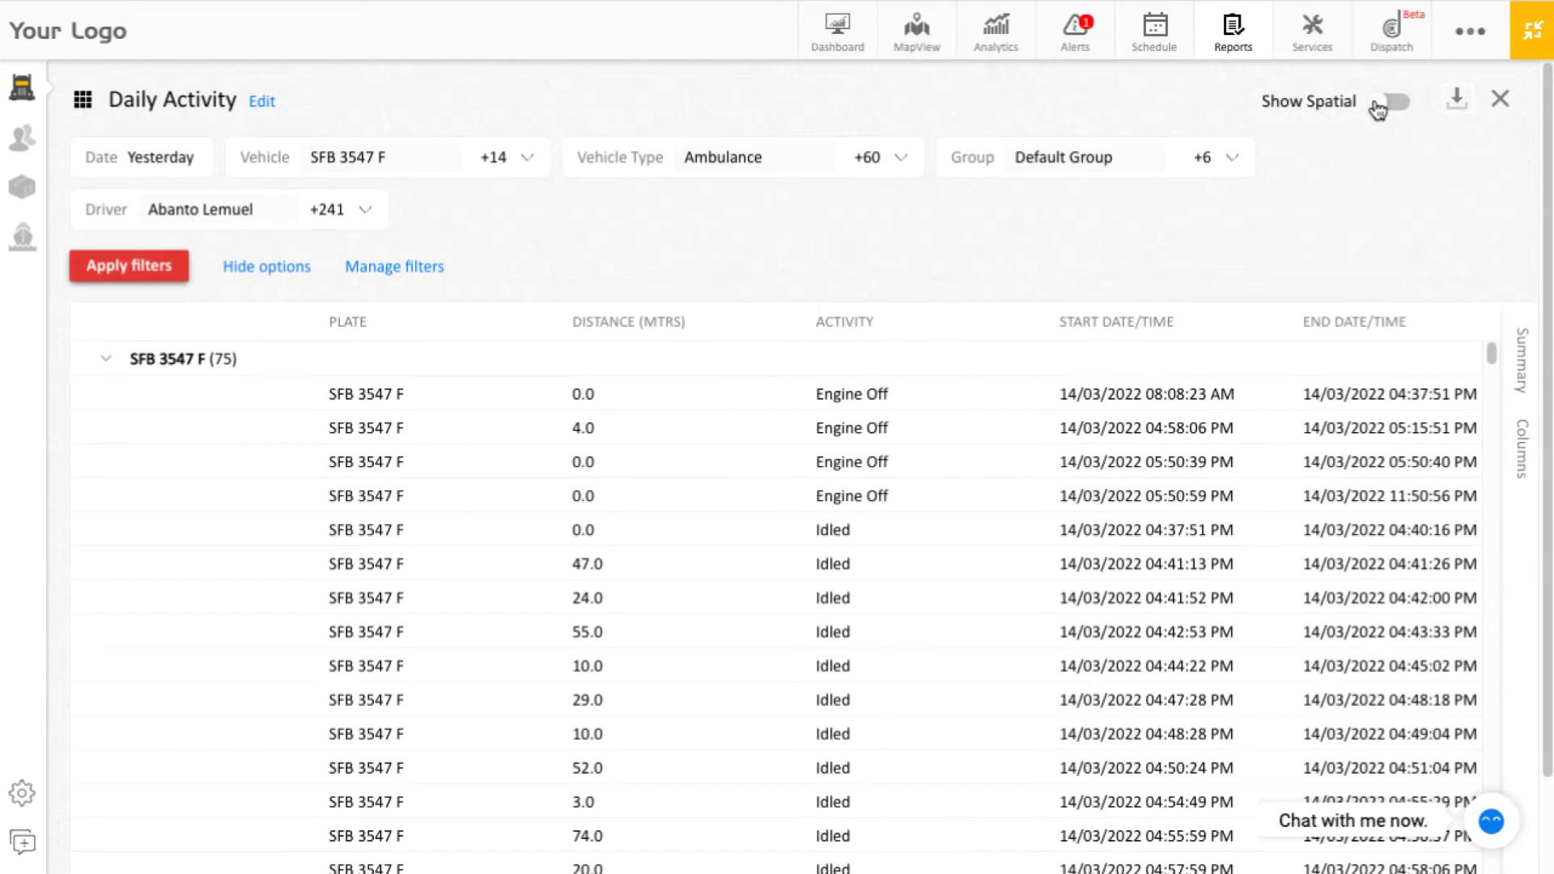
View the file formats available for downloading the Daily Activity report and close the choices
click(1454, 103)
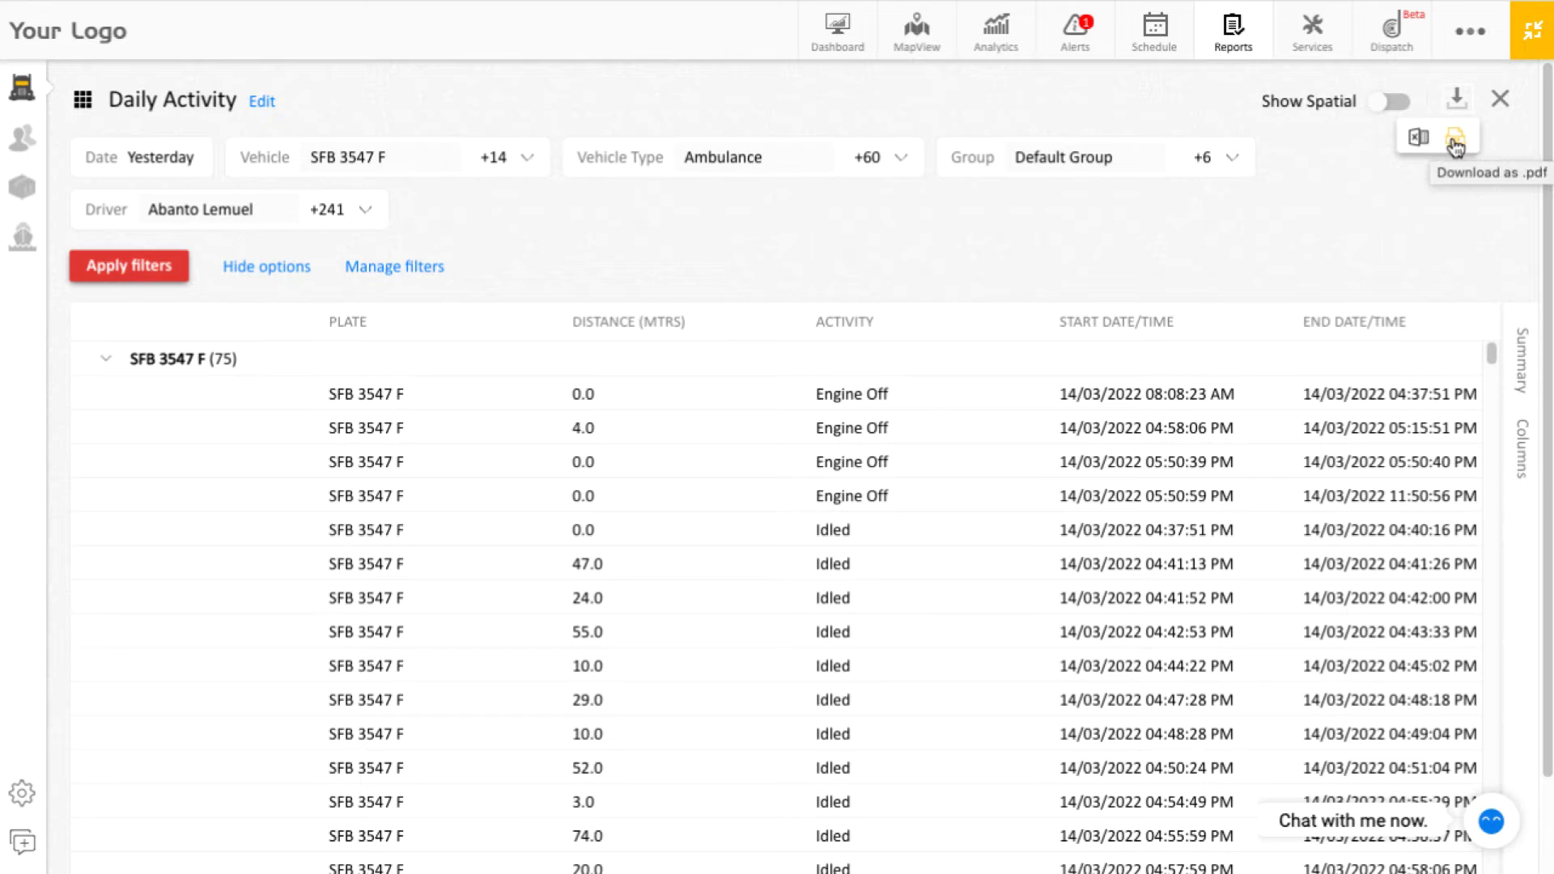
click(1458, 102)
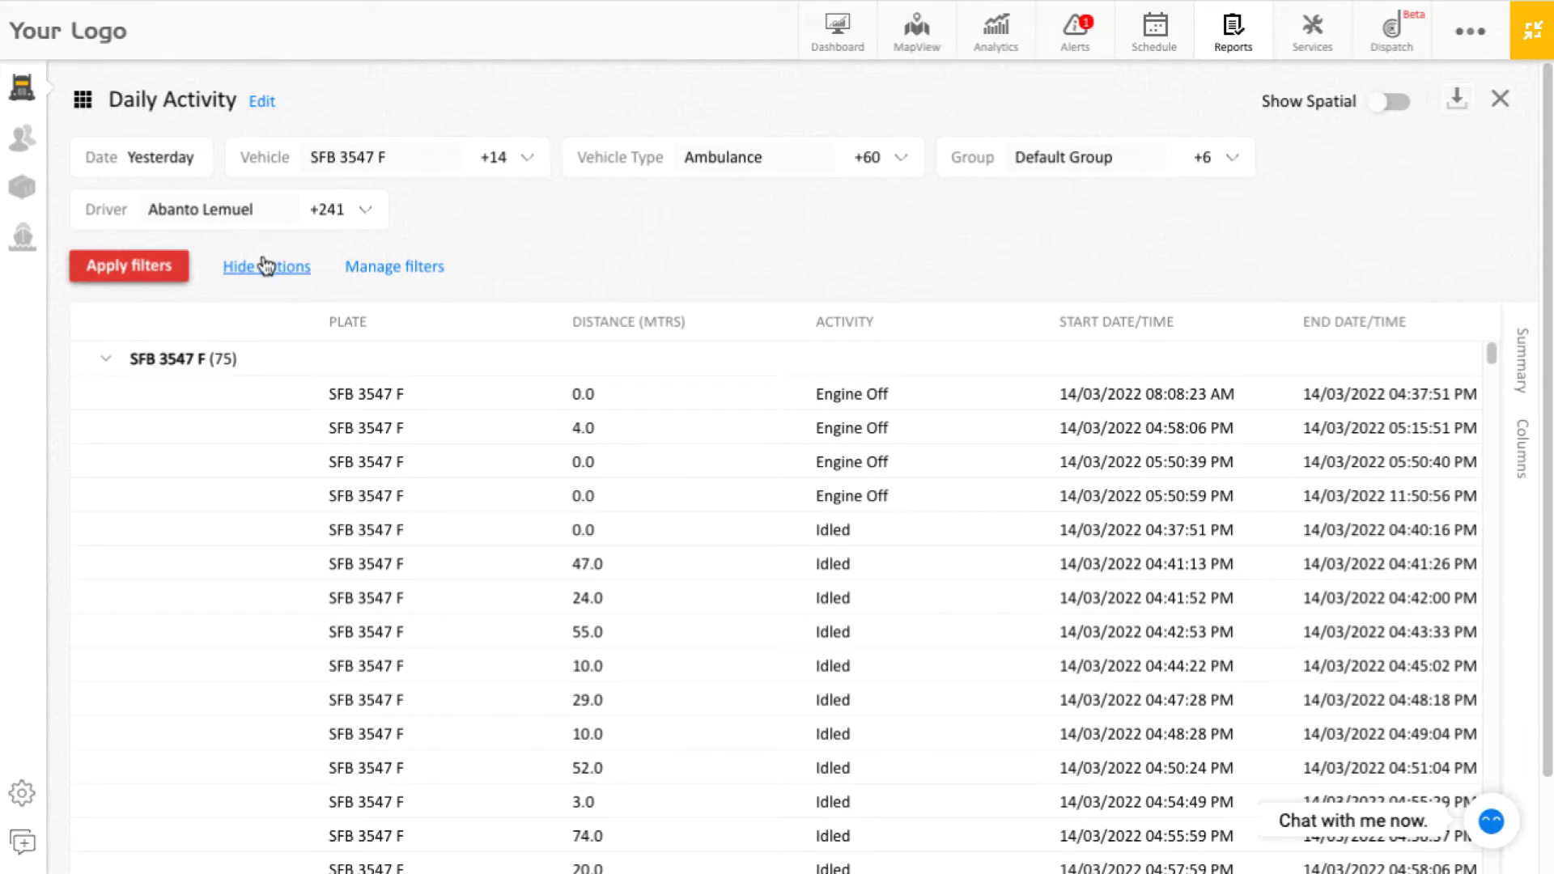
Review the vehicle, vehicle type, group and driver rules under Manage filters and cancel the dialog
click(400, 270)
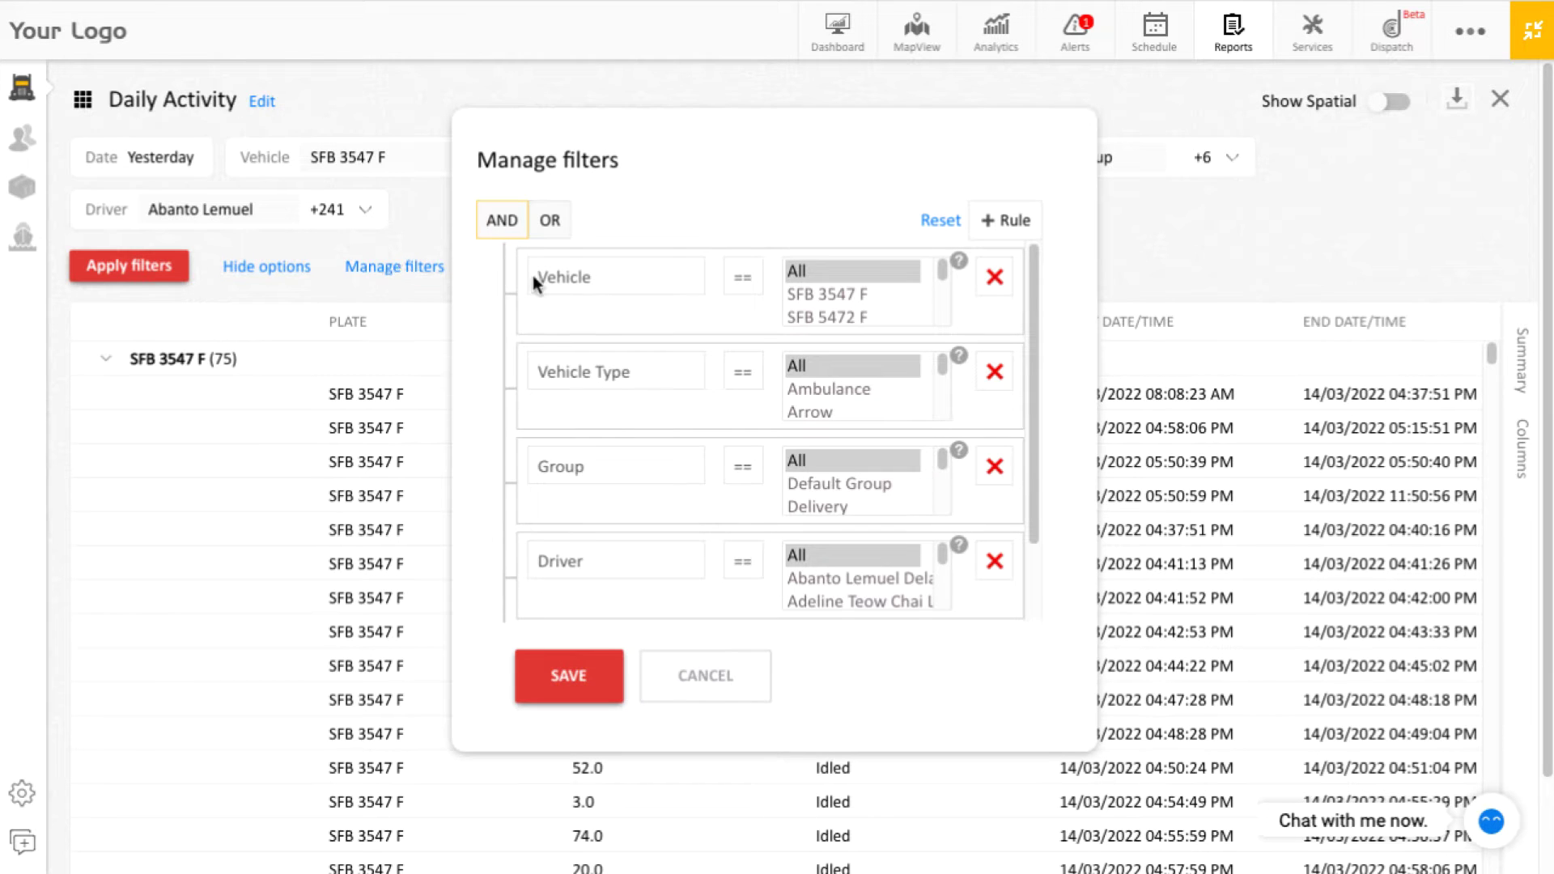
click(741, 281)
click(748, 280)
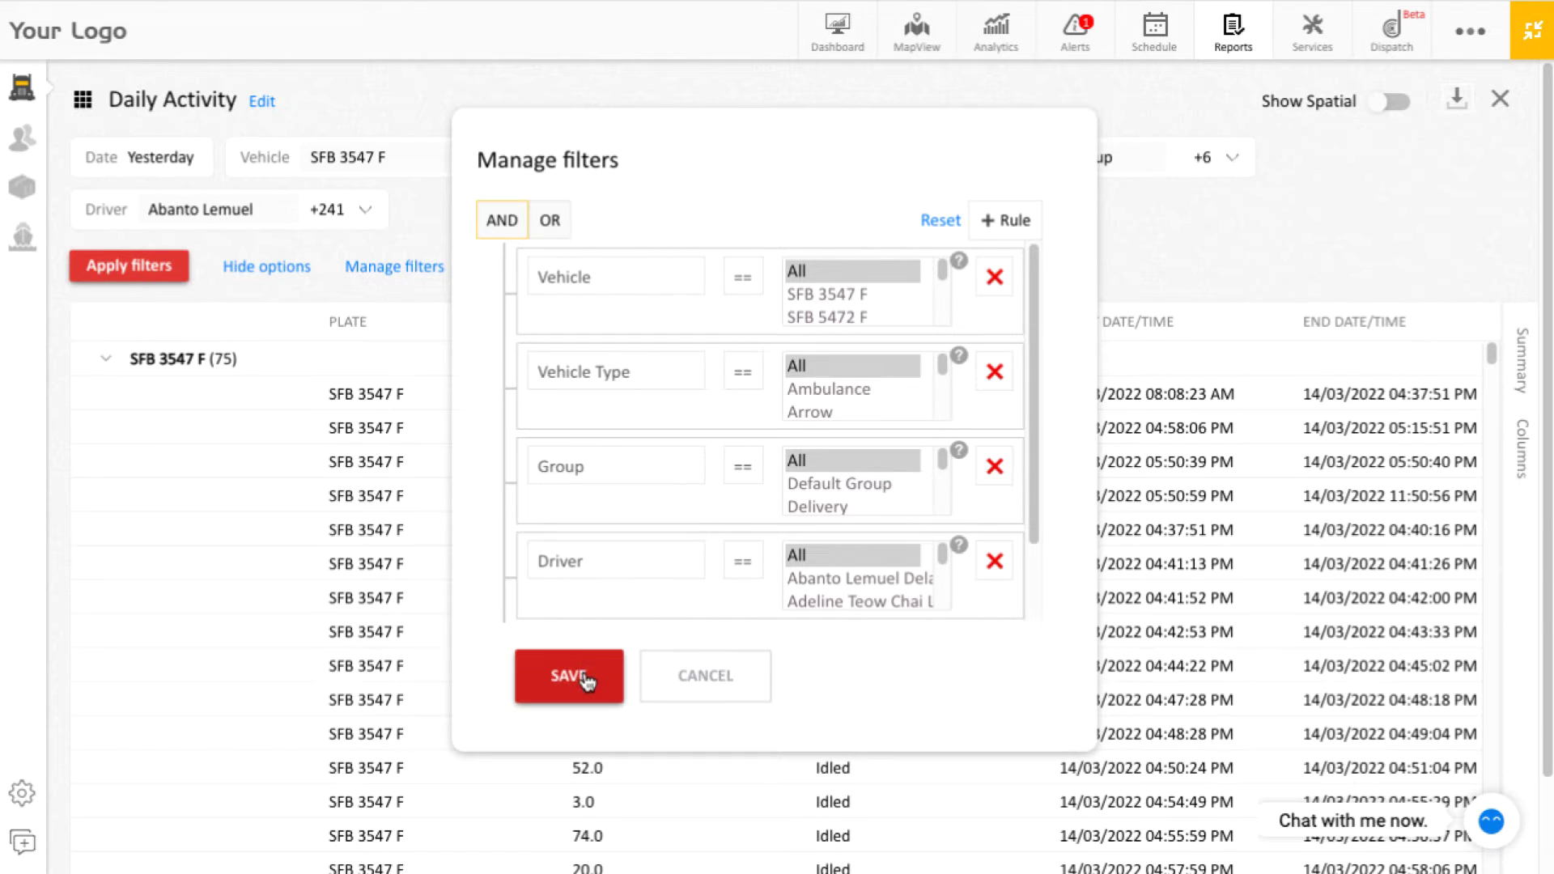
click(684, 678)
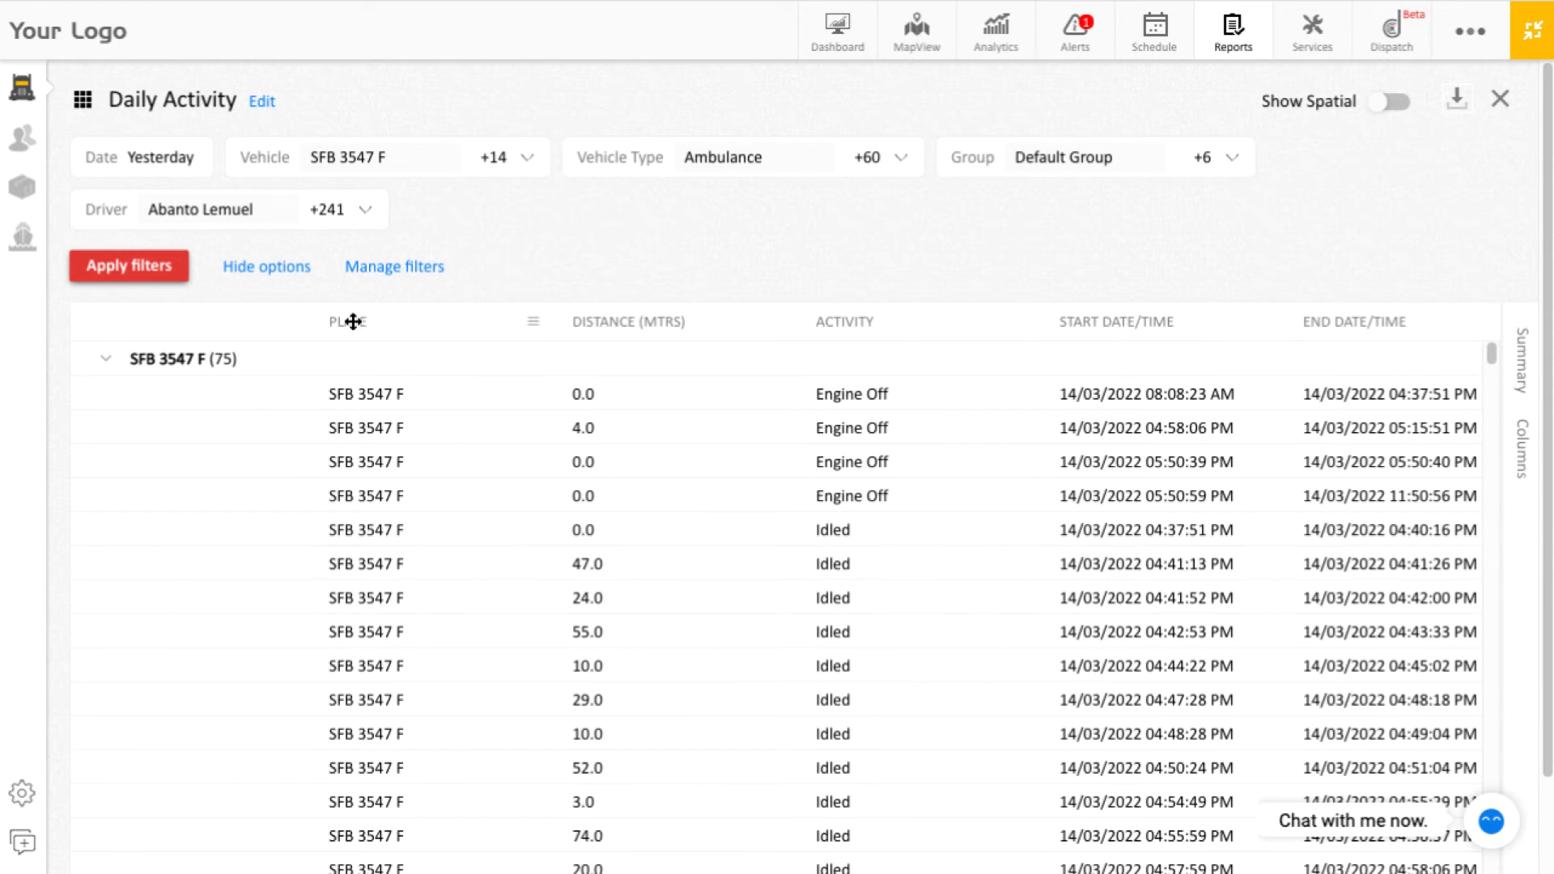
Look through the Plate column's options for pinning, value aggregation, autosizing, grouping and resetting, and close them
drag(353, 323, 402, 323)
click(536, 320)
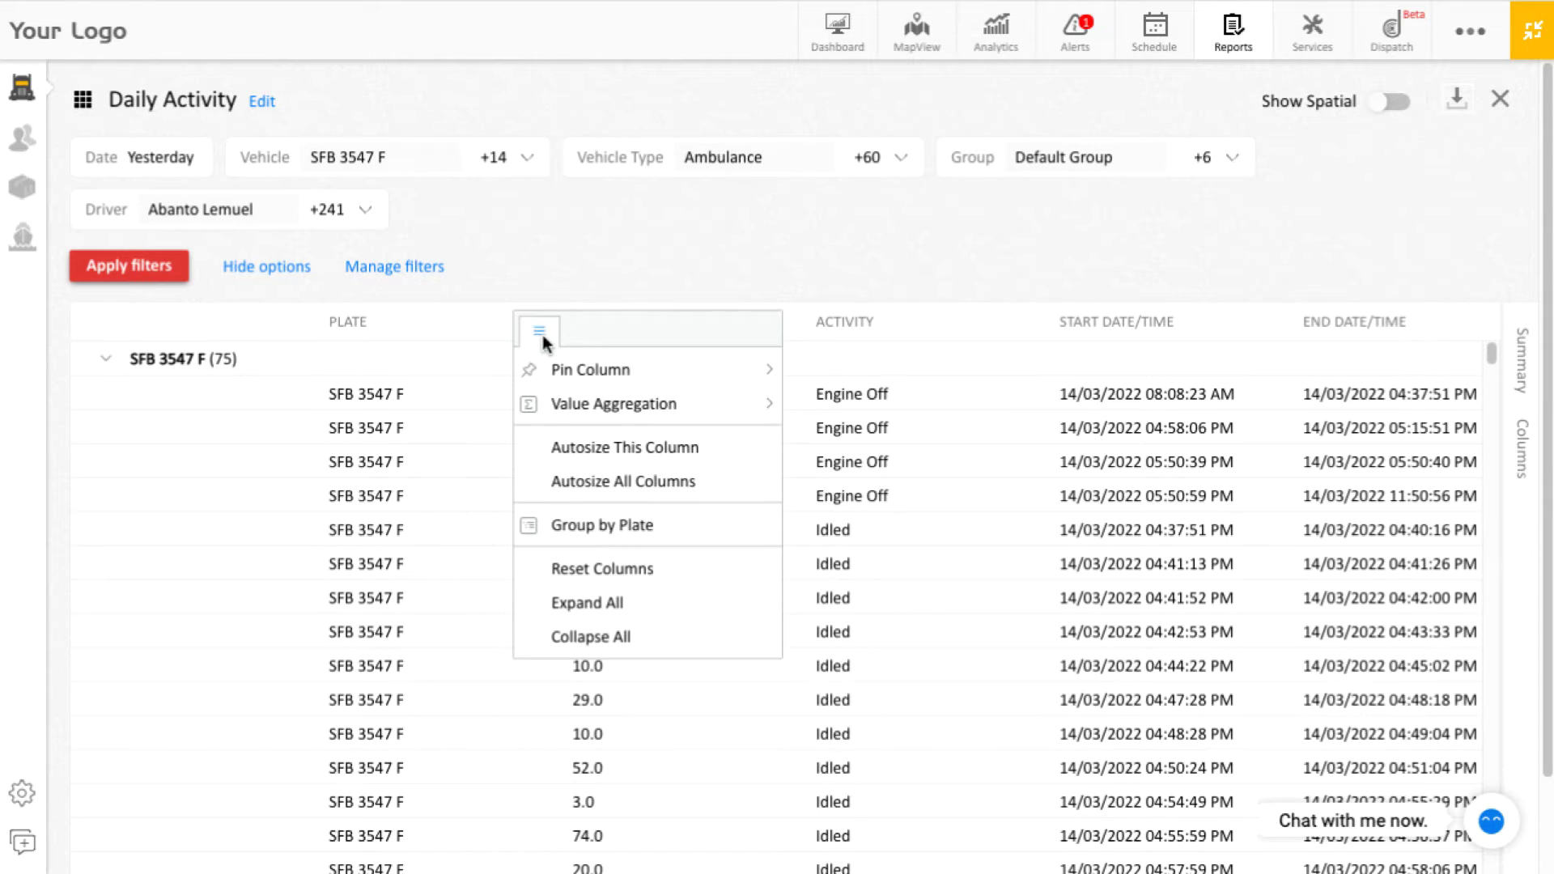
mouse_move(556, 363)
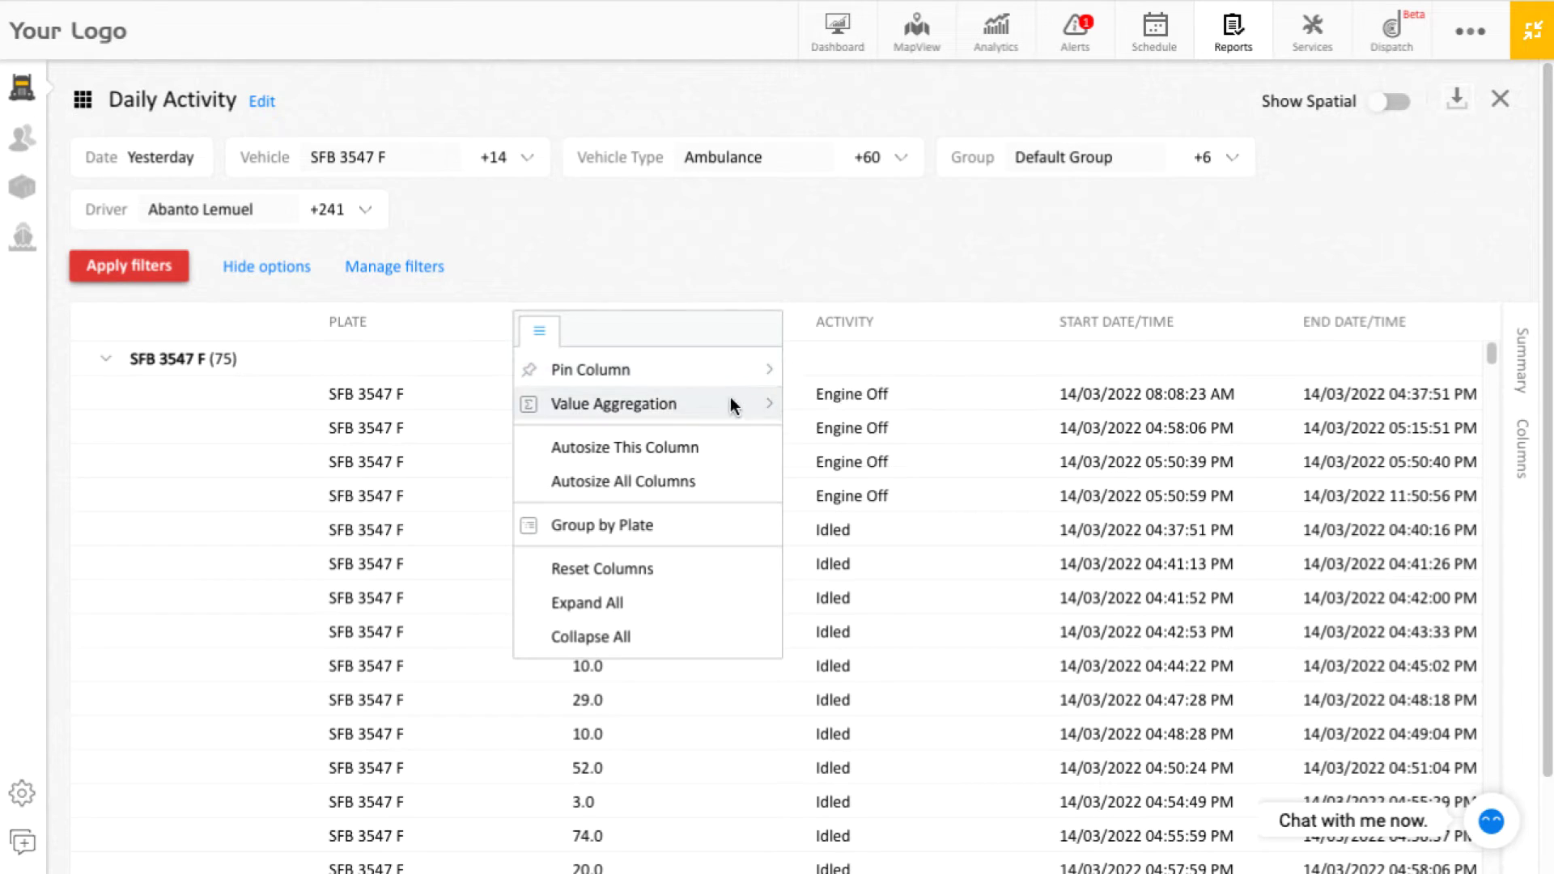
mouse_move(710, 400)
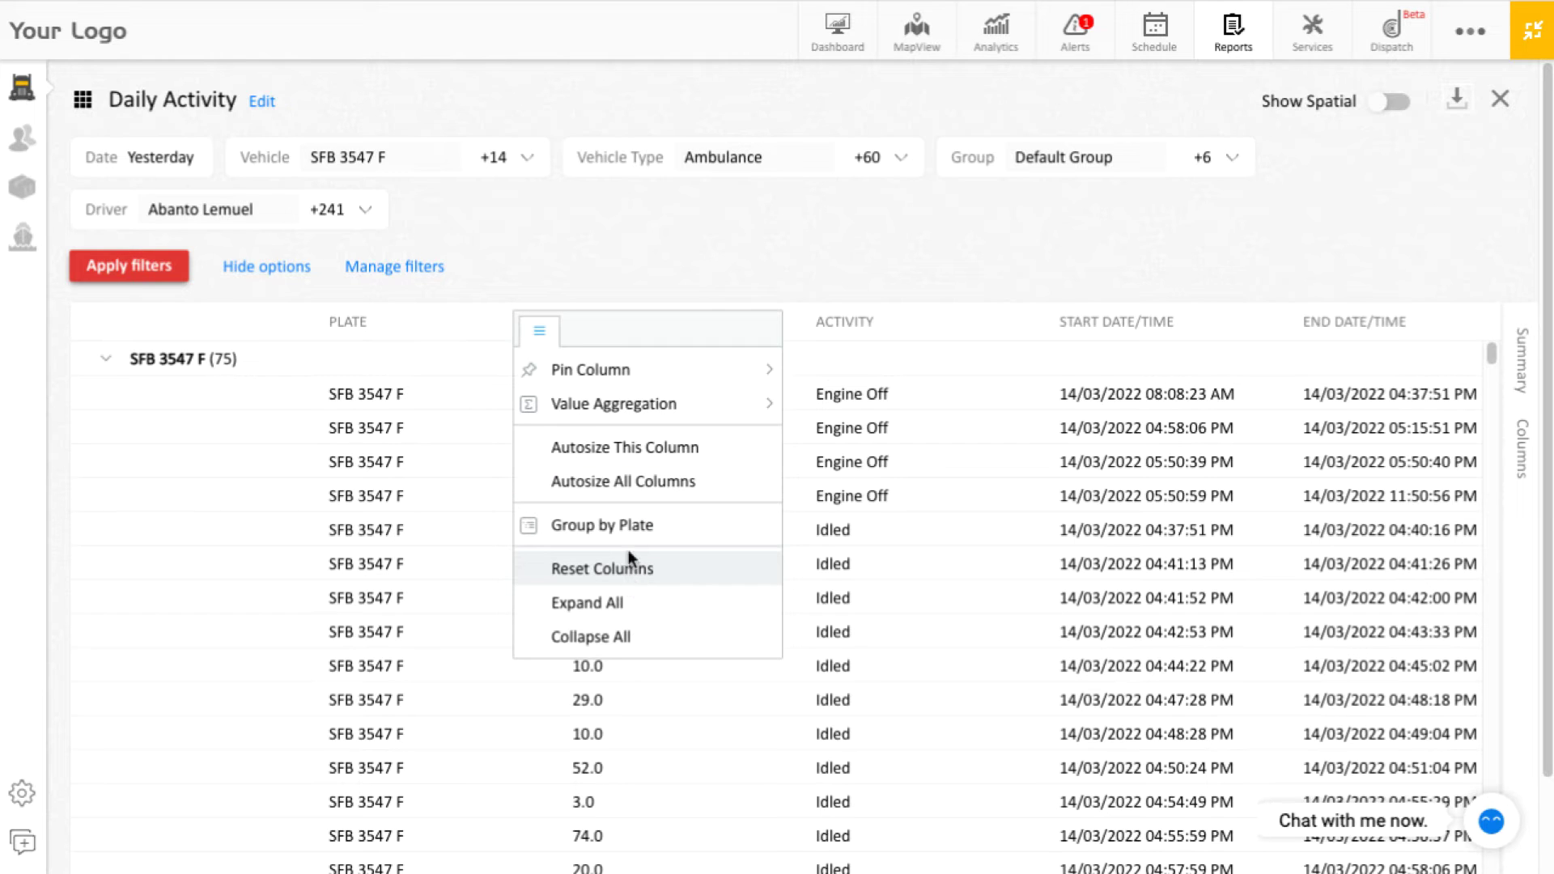
click(549, 281)
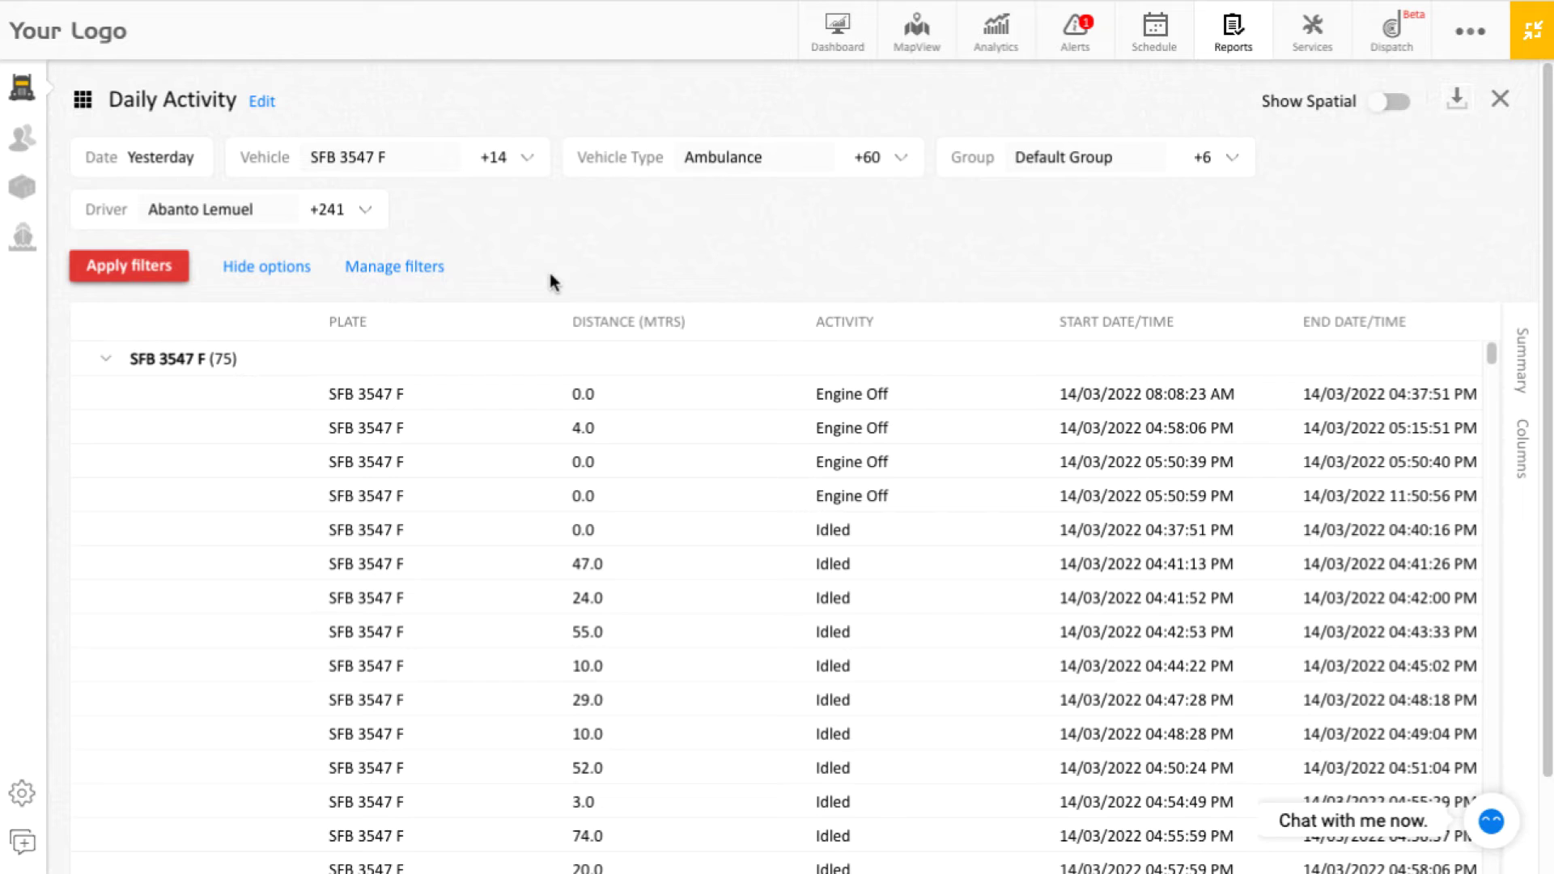
View the distance summary of the Daily Activity report and close it
click(1527, 370)
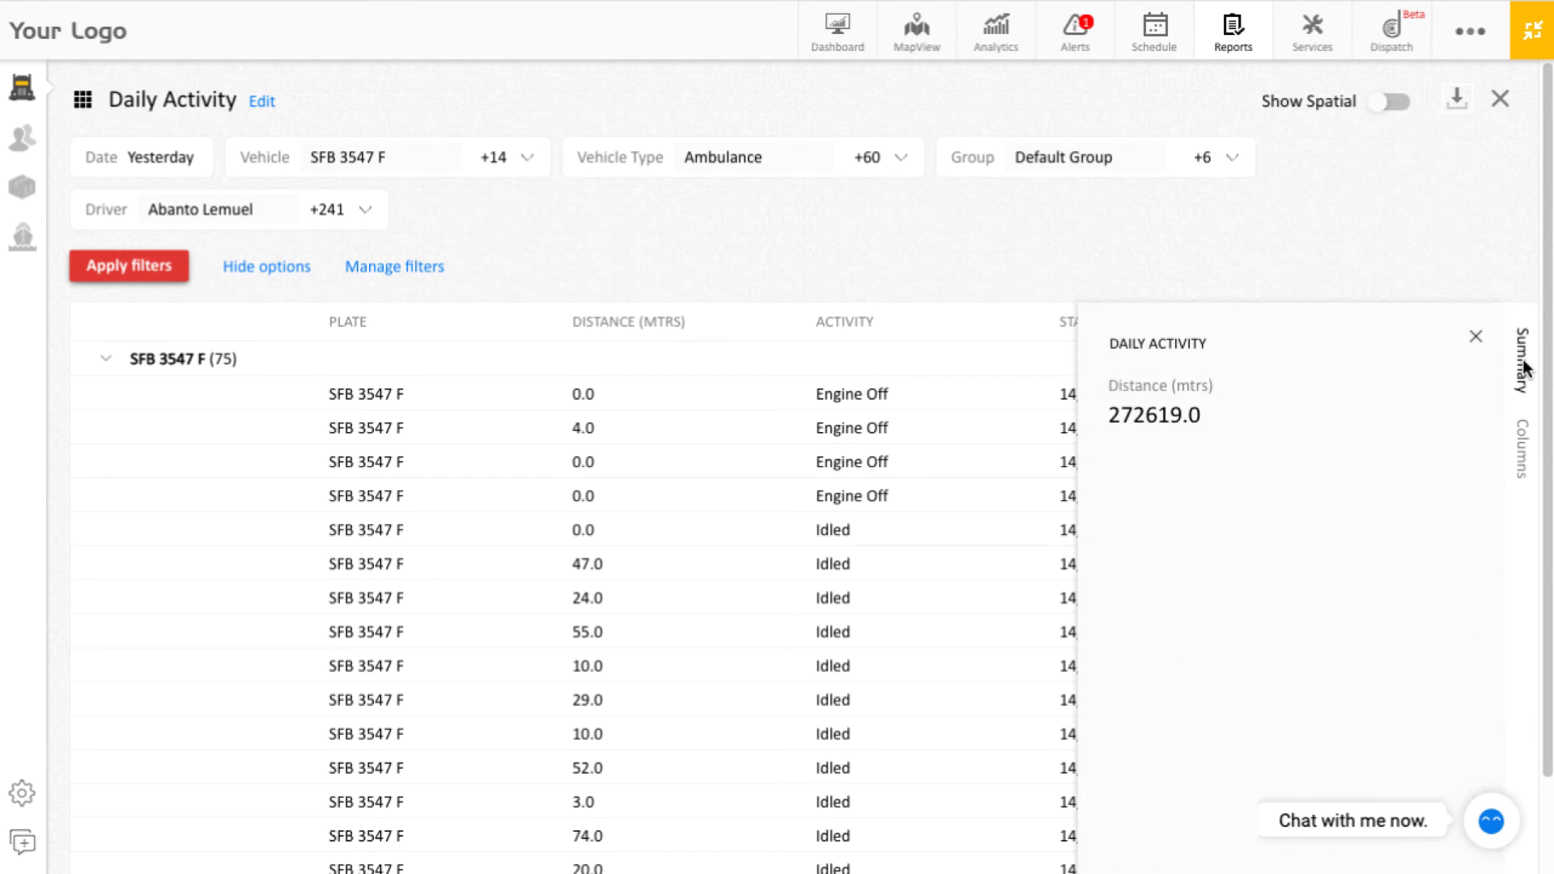
click(1524, 369)
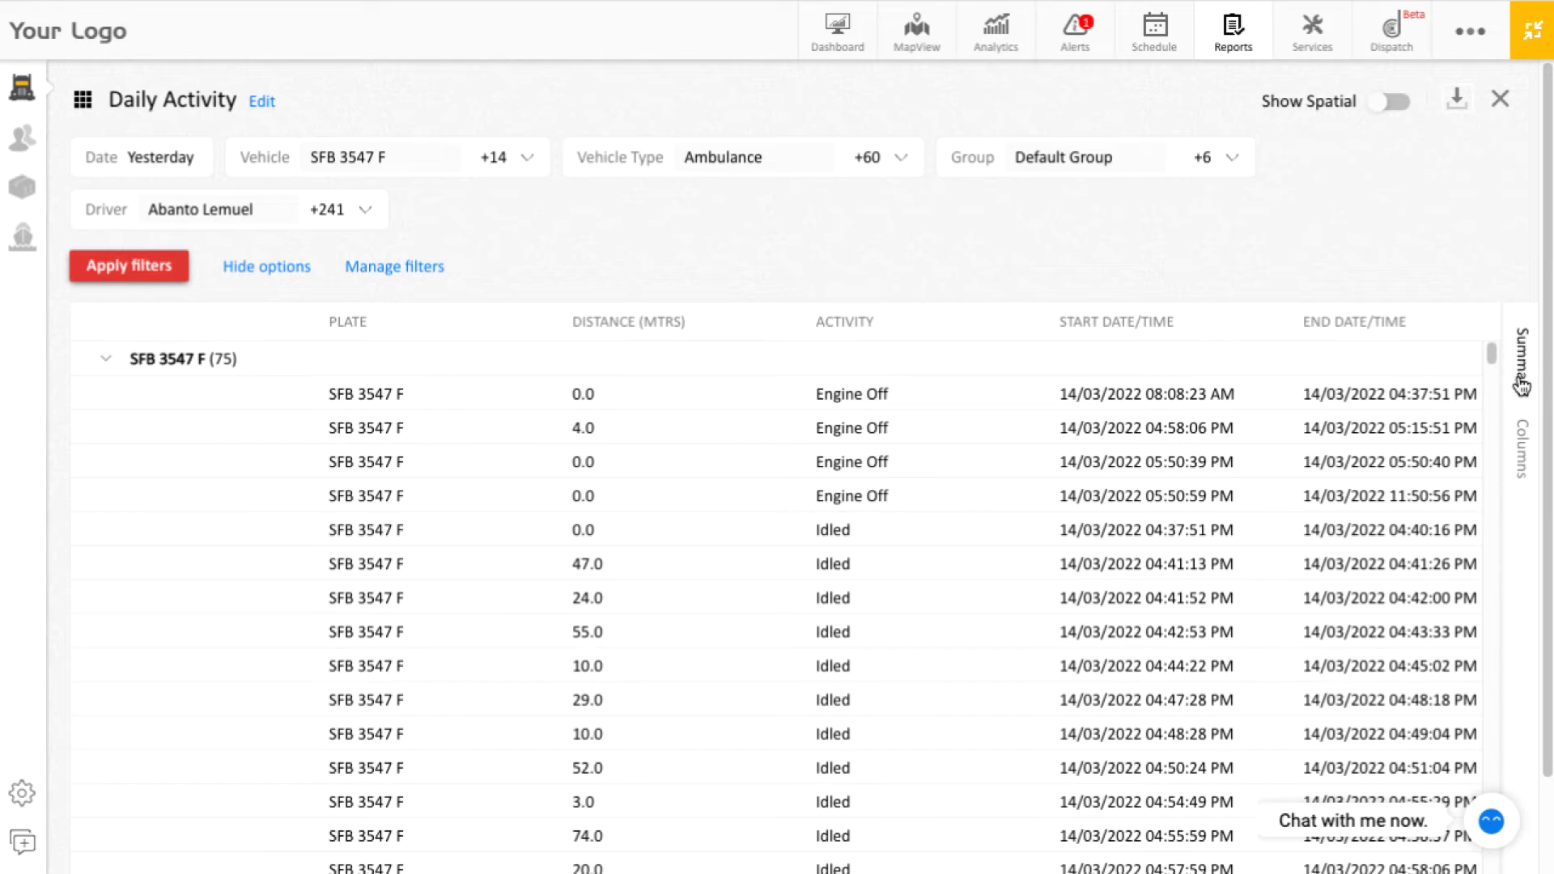
Look through the Daily Activity report's column configuration, including its column list, grouping choices and sorting choices, and close it
click(1521, 438)
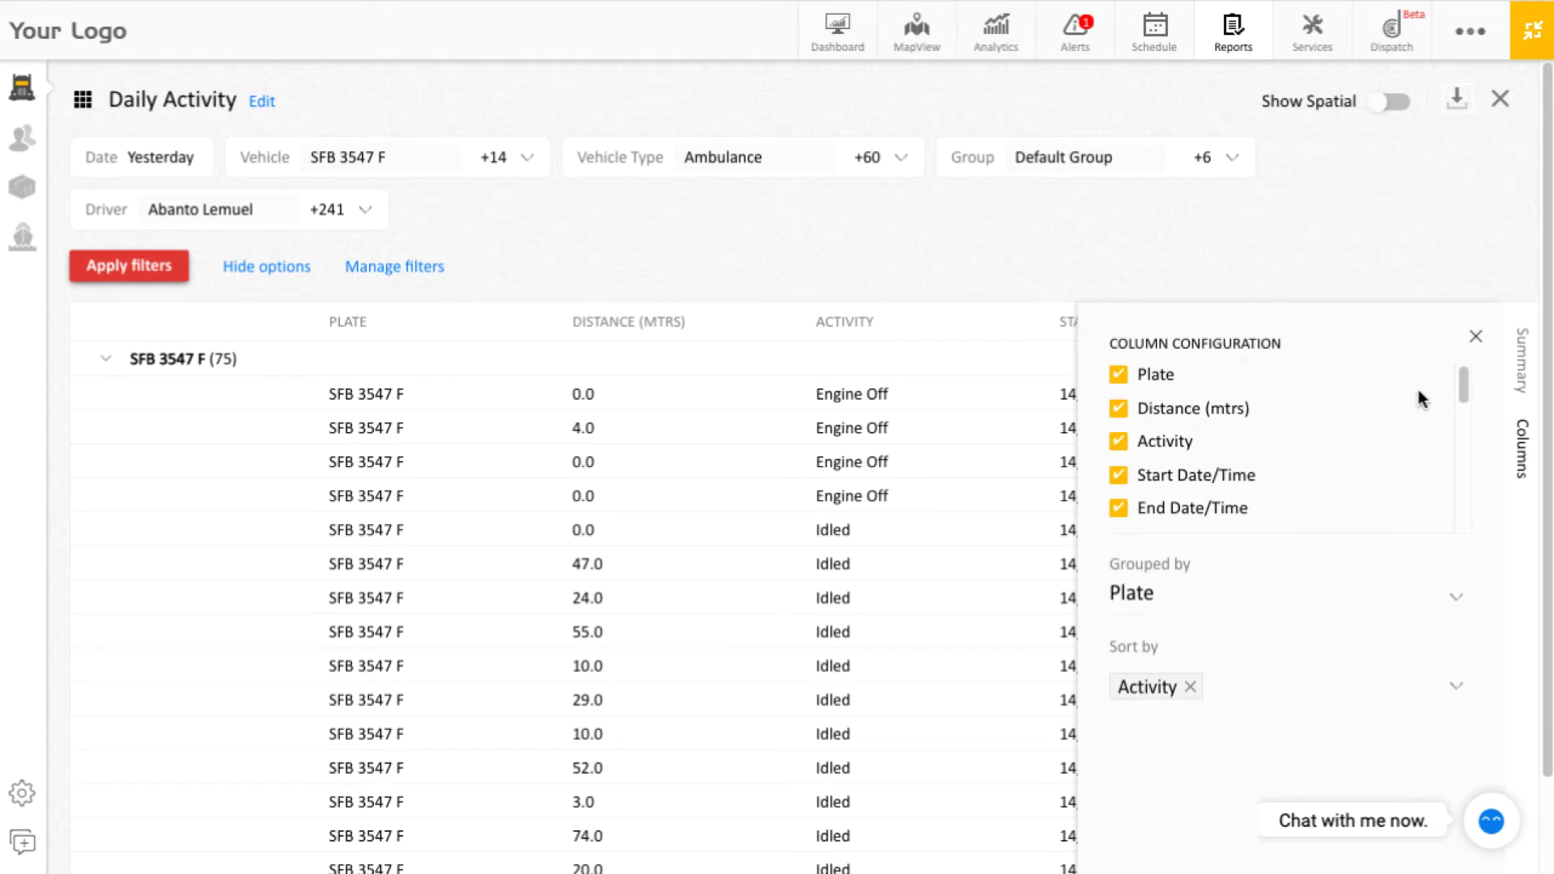
drag(1465, 395, 1450, 520)
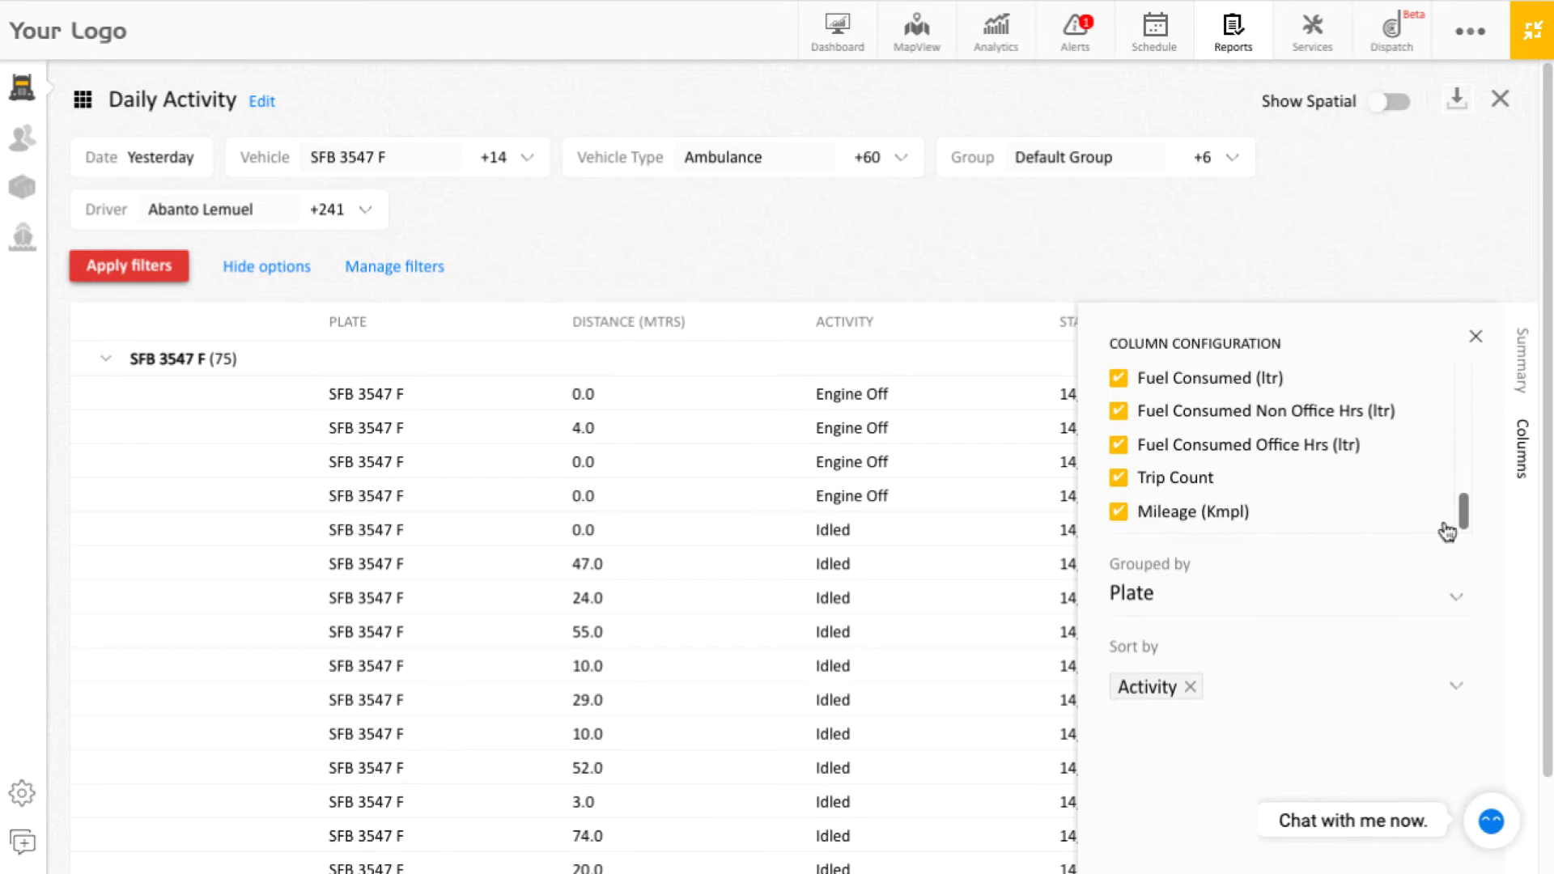
click(1409, 602)
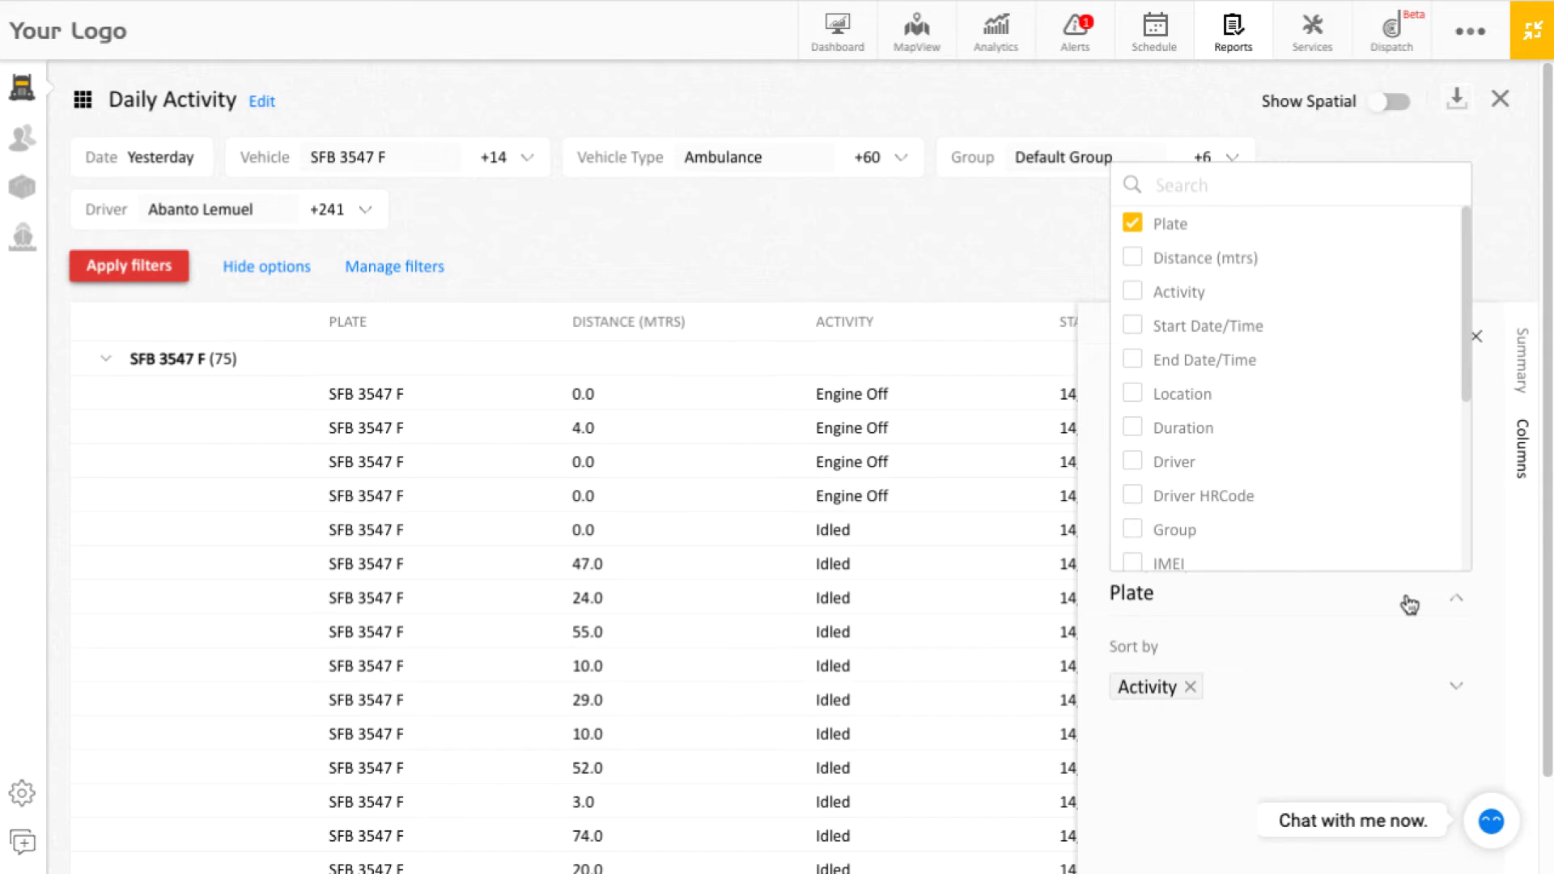
click(1409, 603)
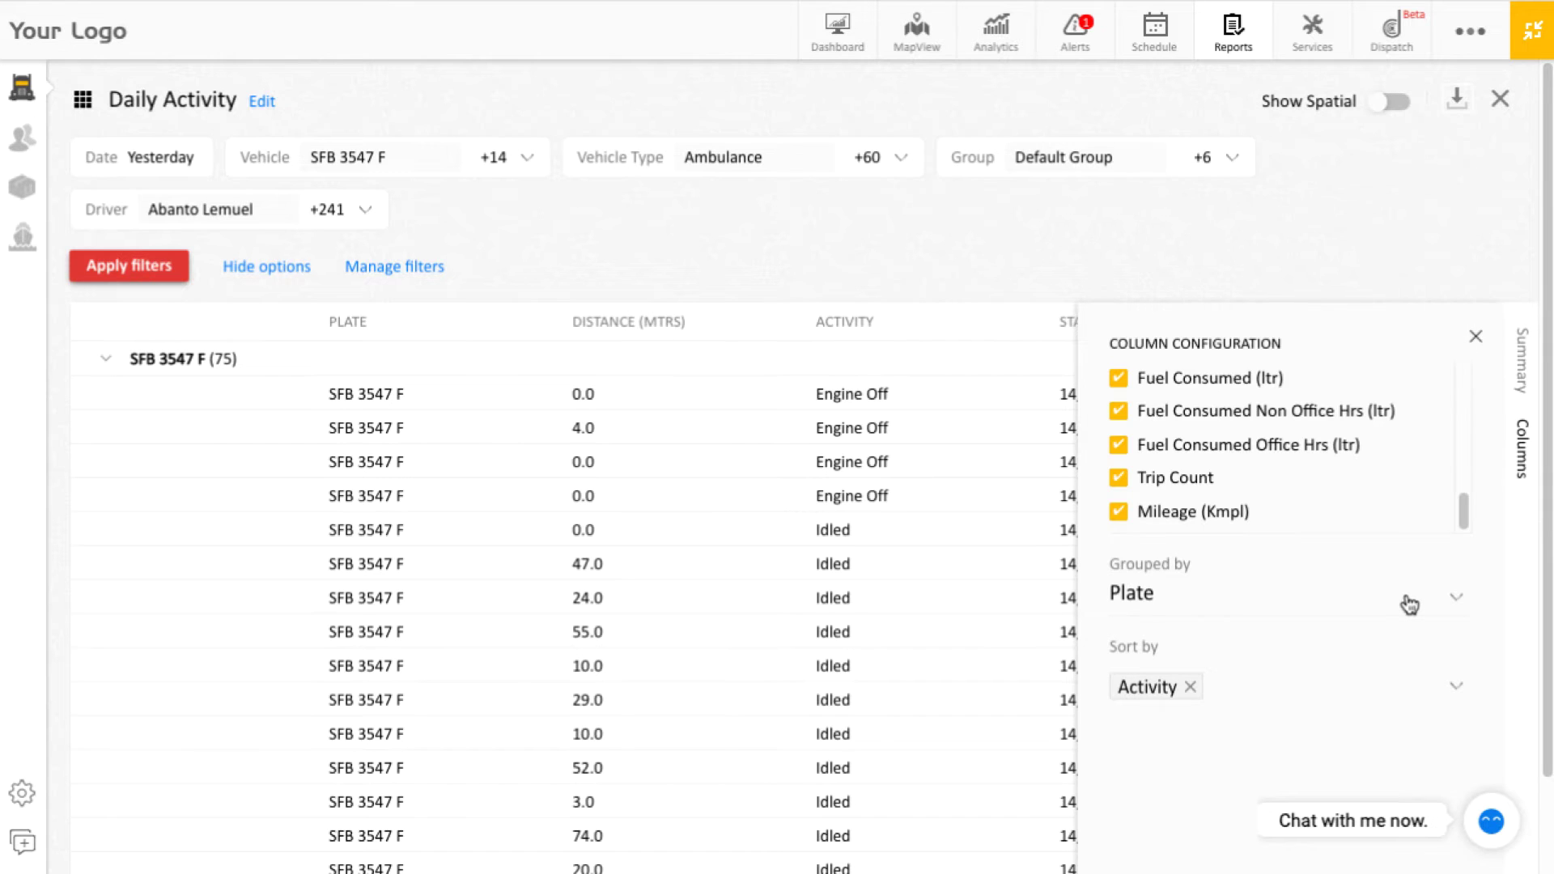
click(1409, 697)
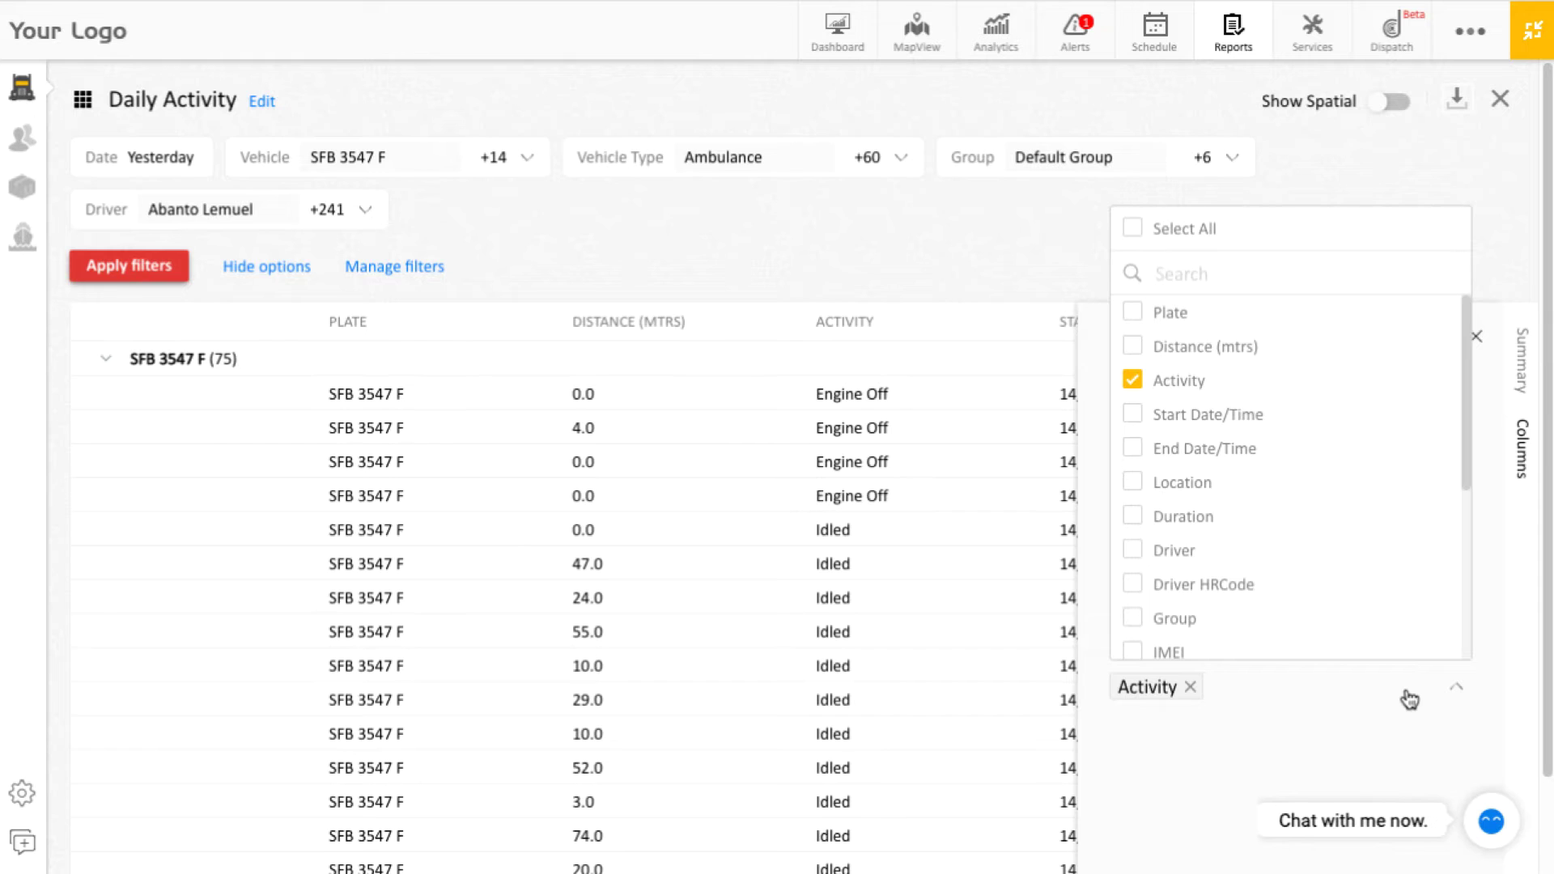
click(1410, 698)
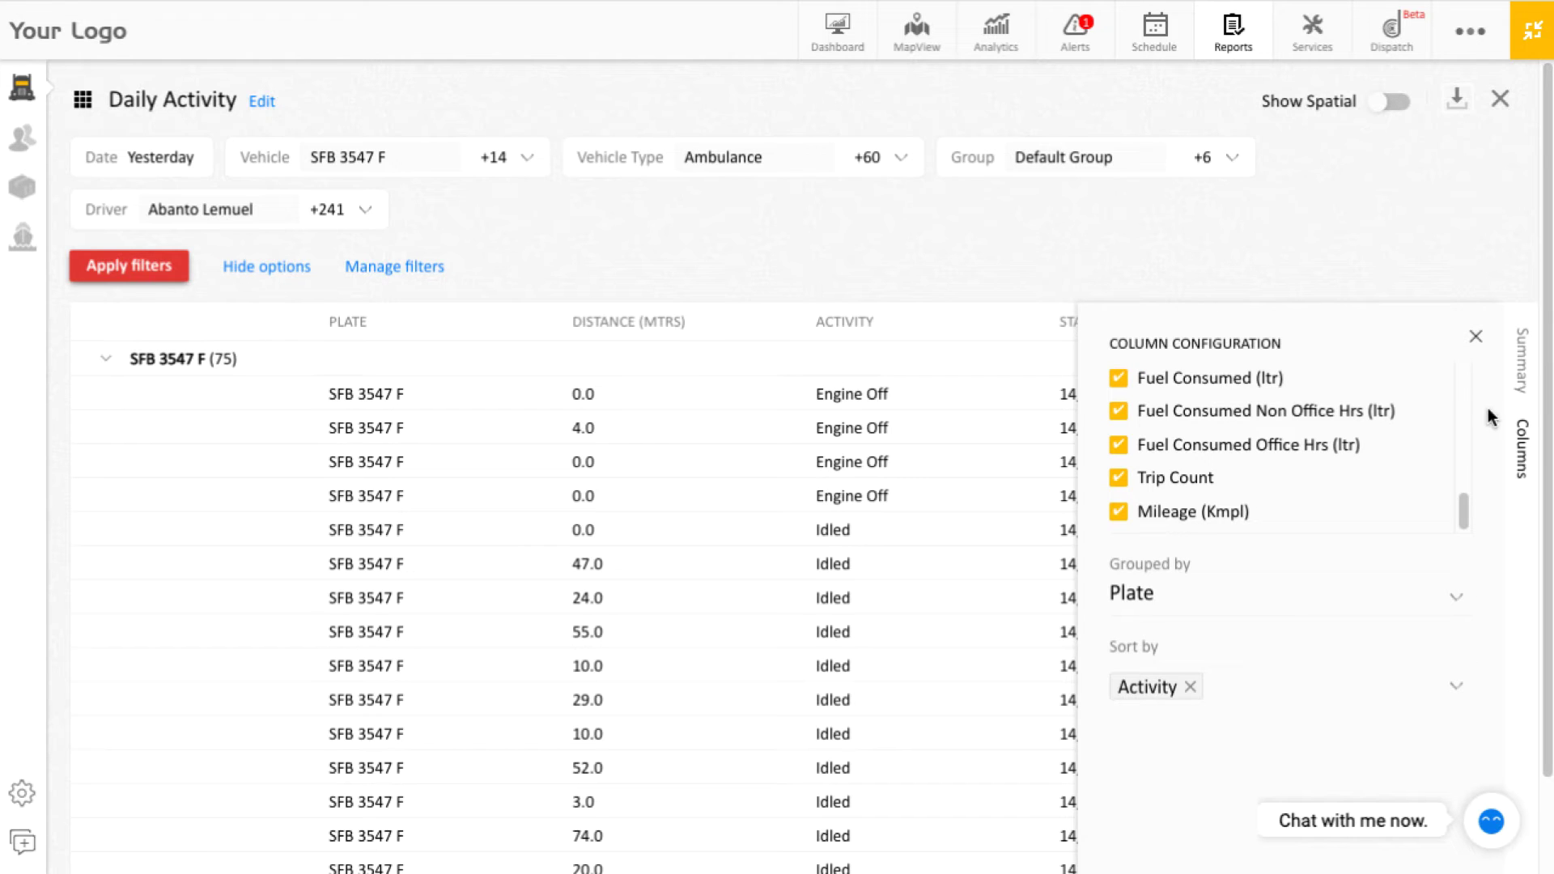
click(1477, 340)
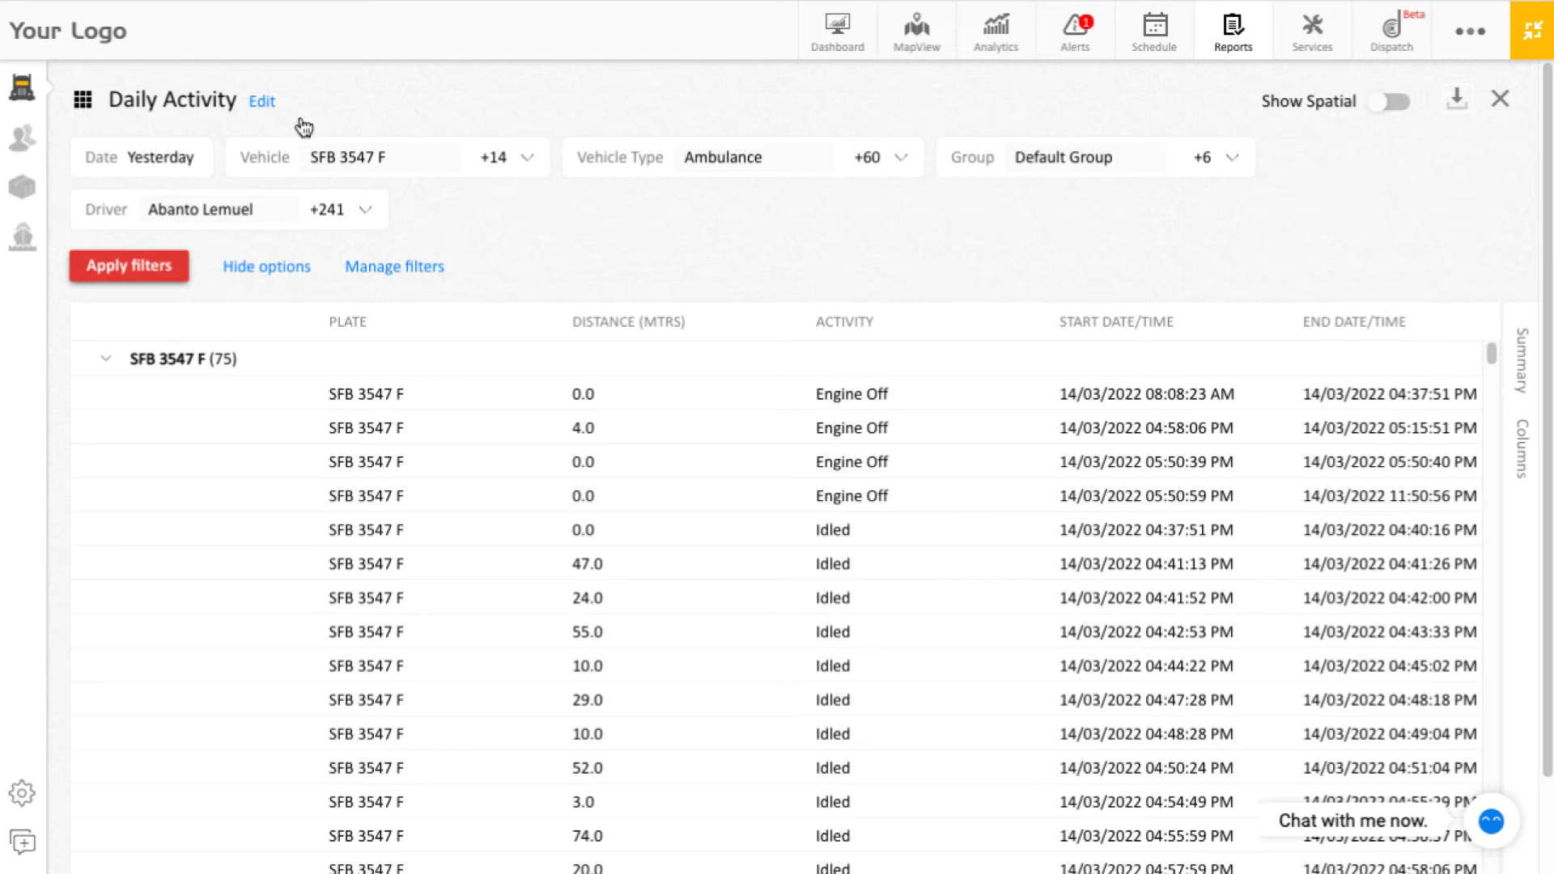
Start editing the Daily Activity report, keeping the General category and Tabular visualization, and proceed to the rules and fields
click(262, 103)
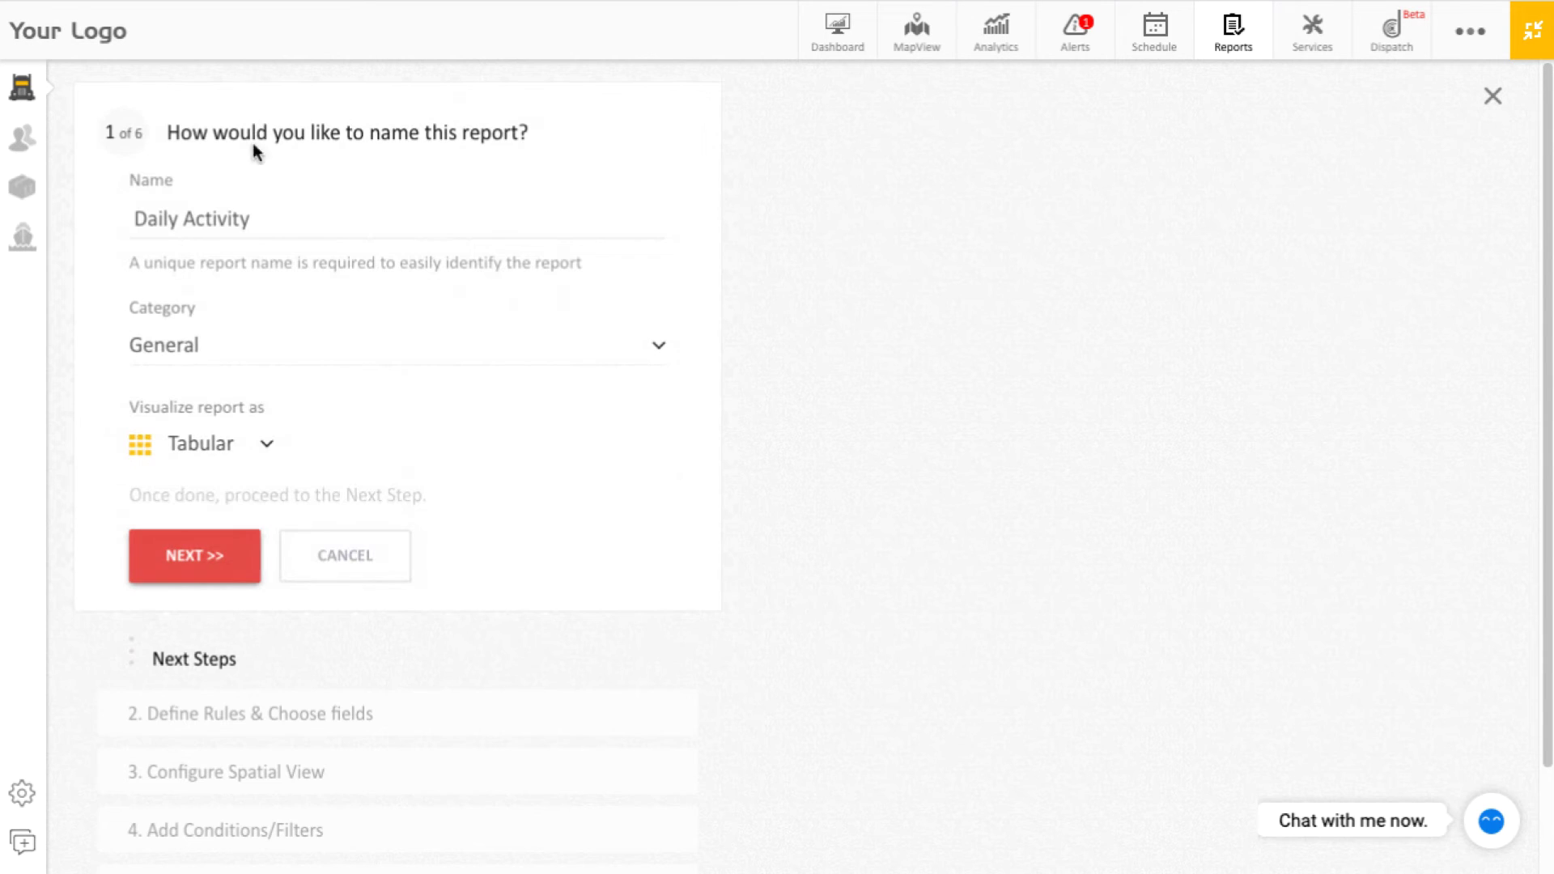
click(225, 346)
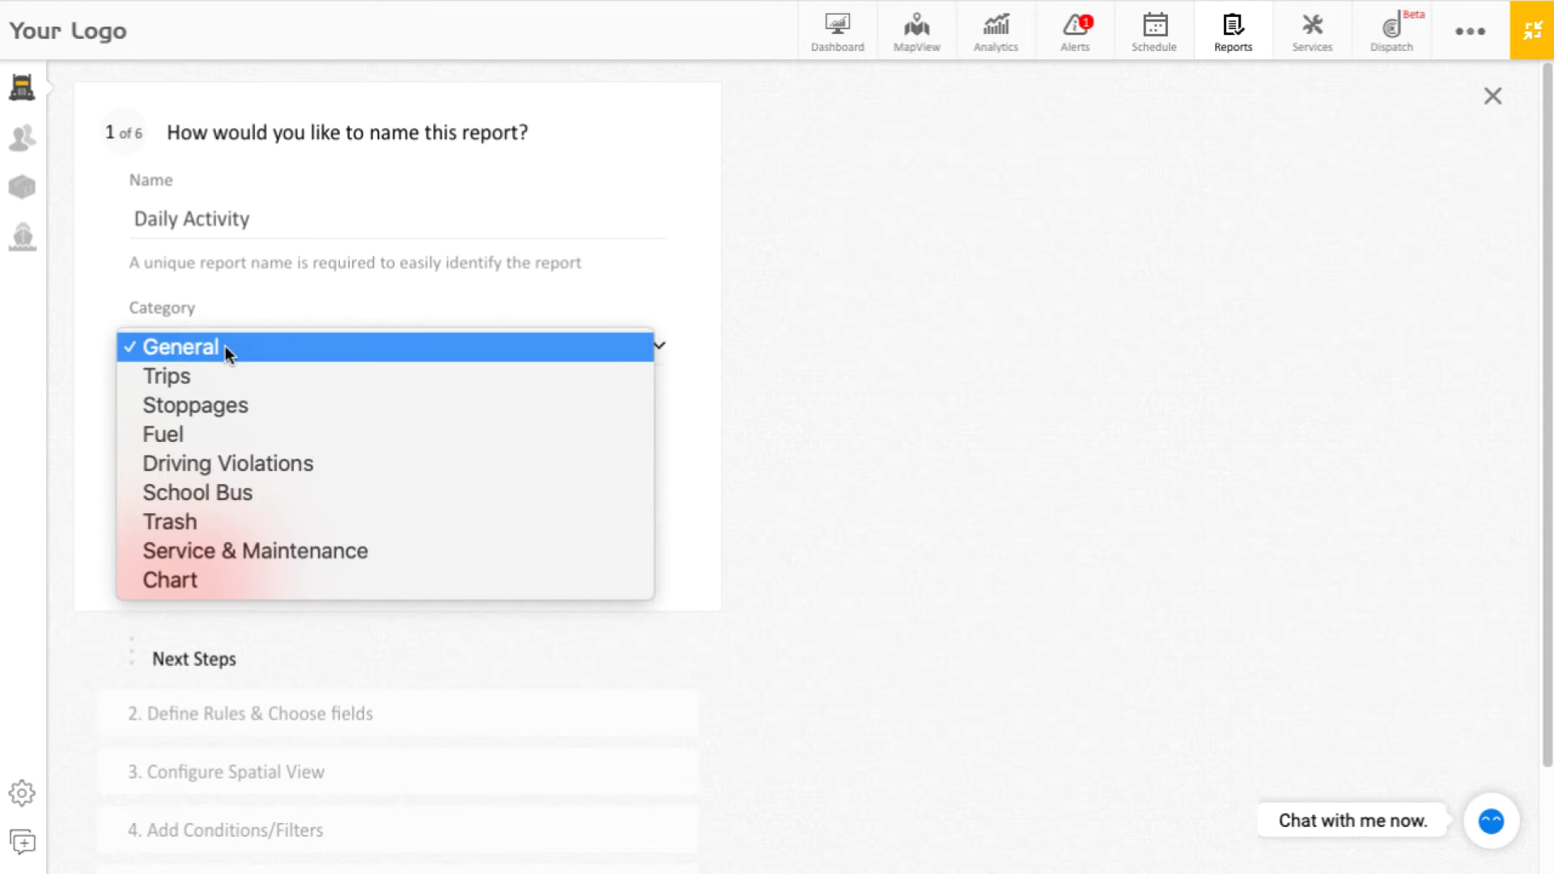
click(225, 347)
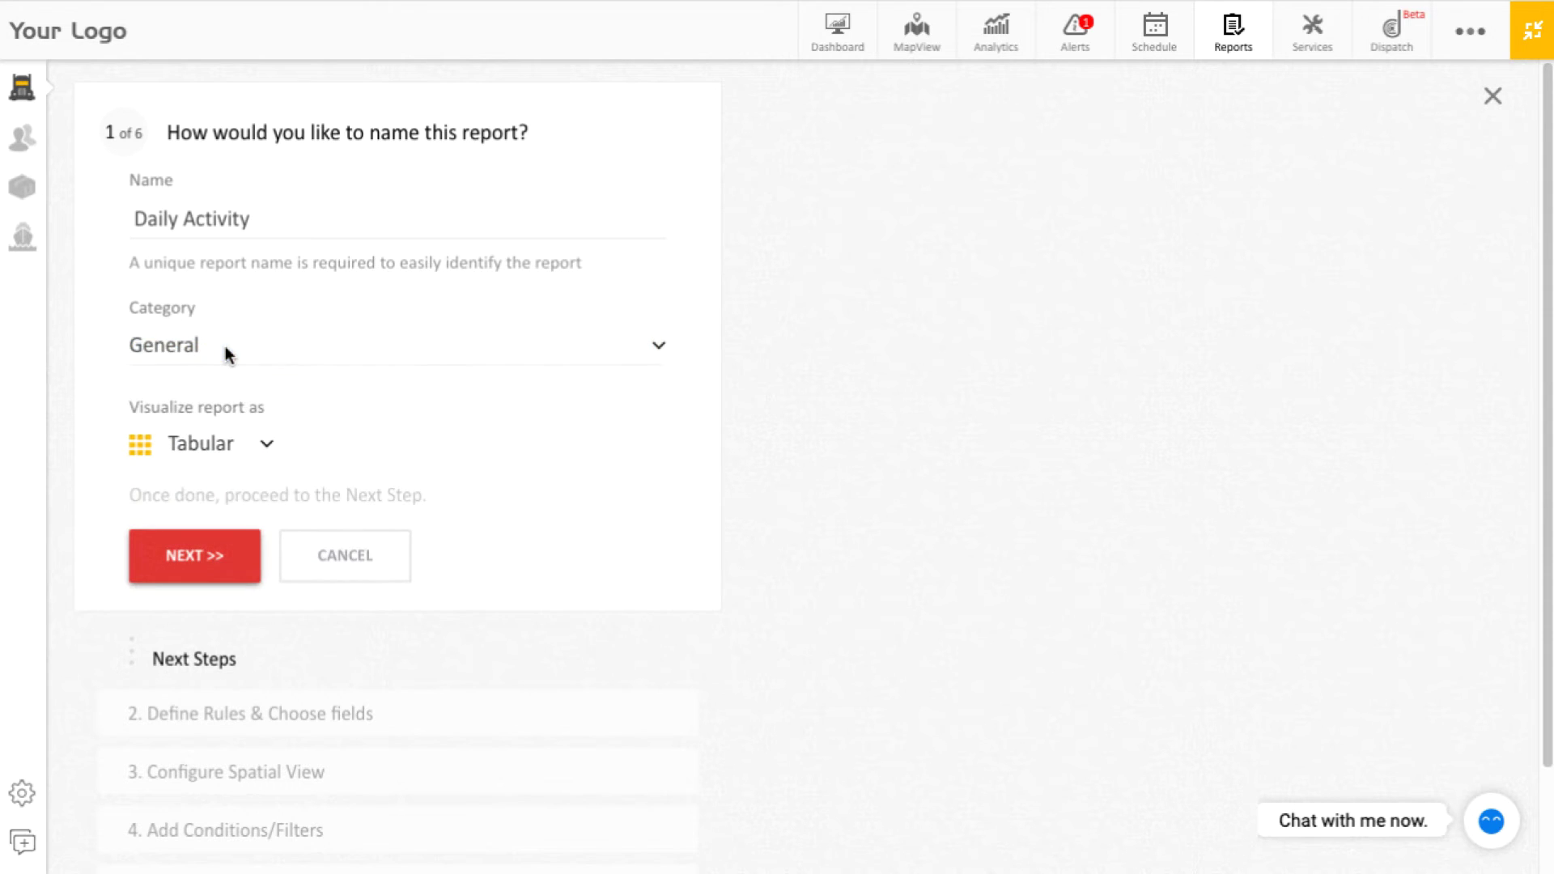
click(247, 439)
click(246, 442)
click(204, 559)
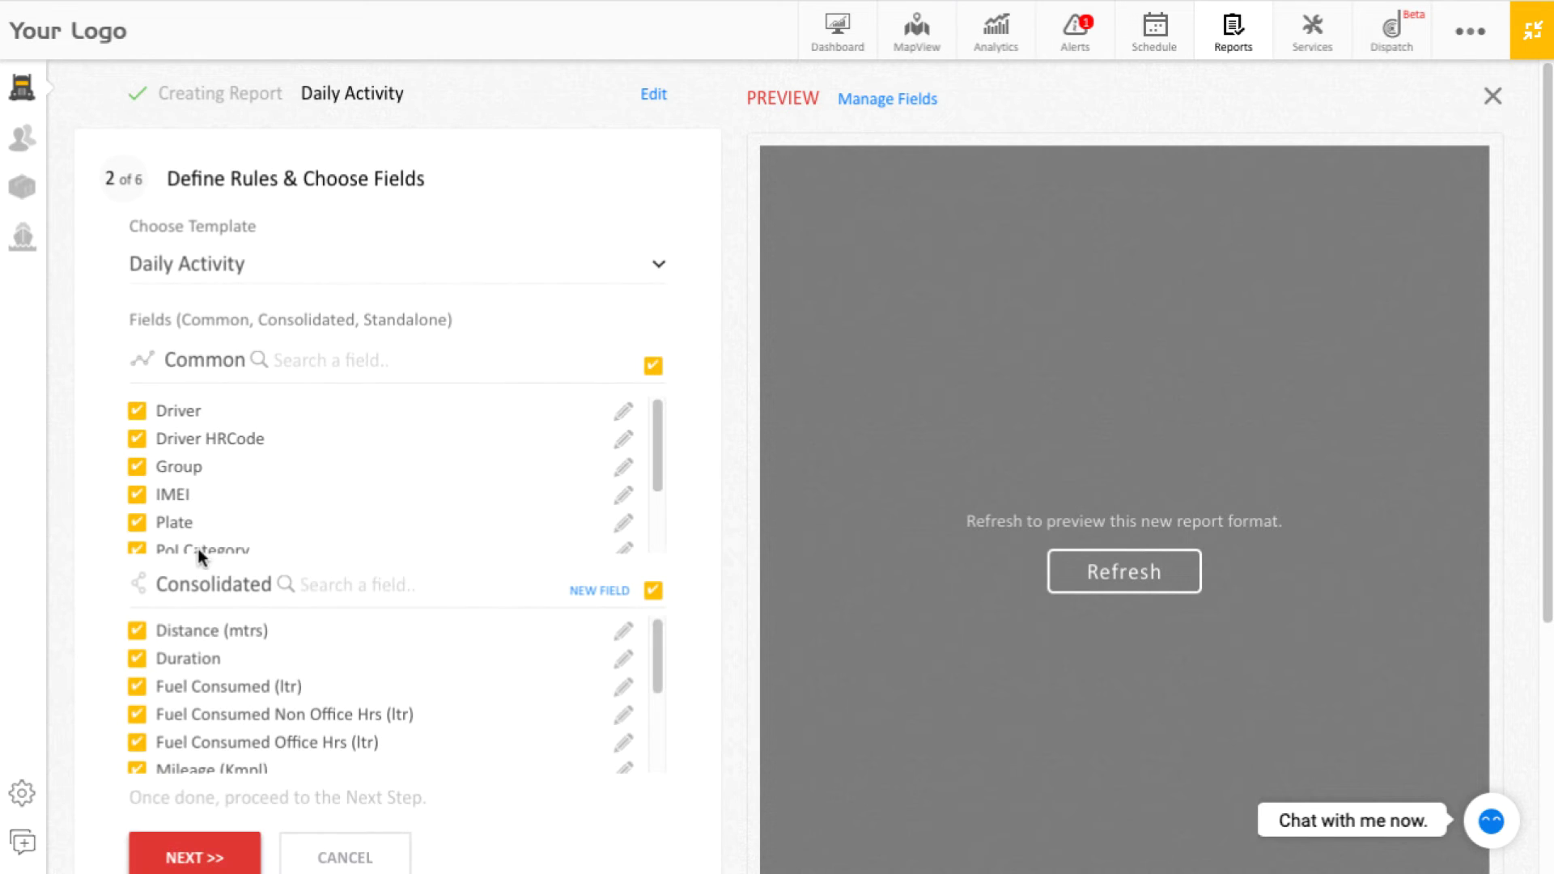
Refresh the report preview, review the common and consolidated fields, and continue with all of them selected
click(1070, 576)
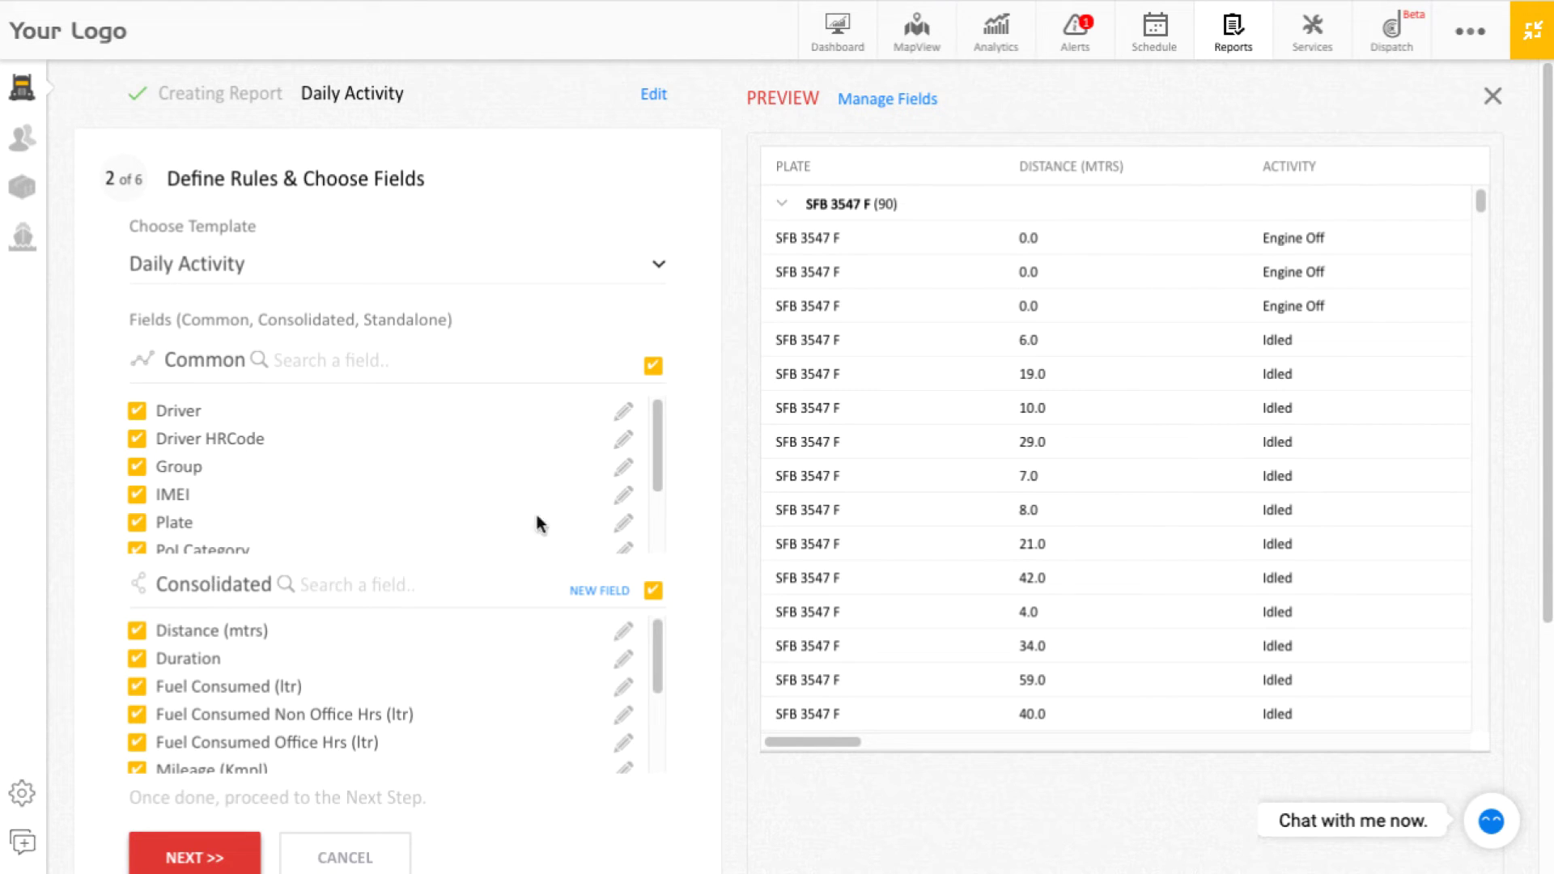
drag(654, 454, 657, 524)
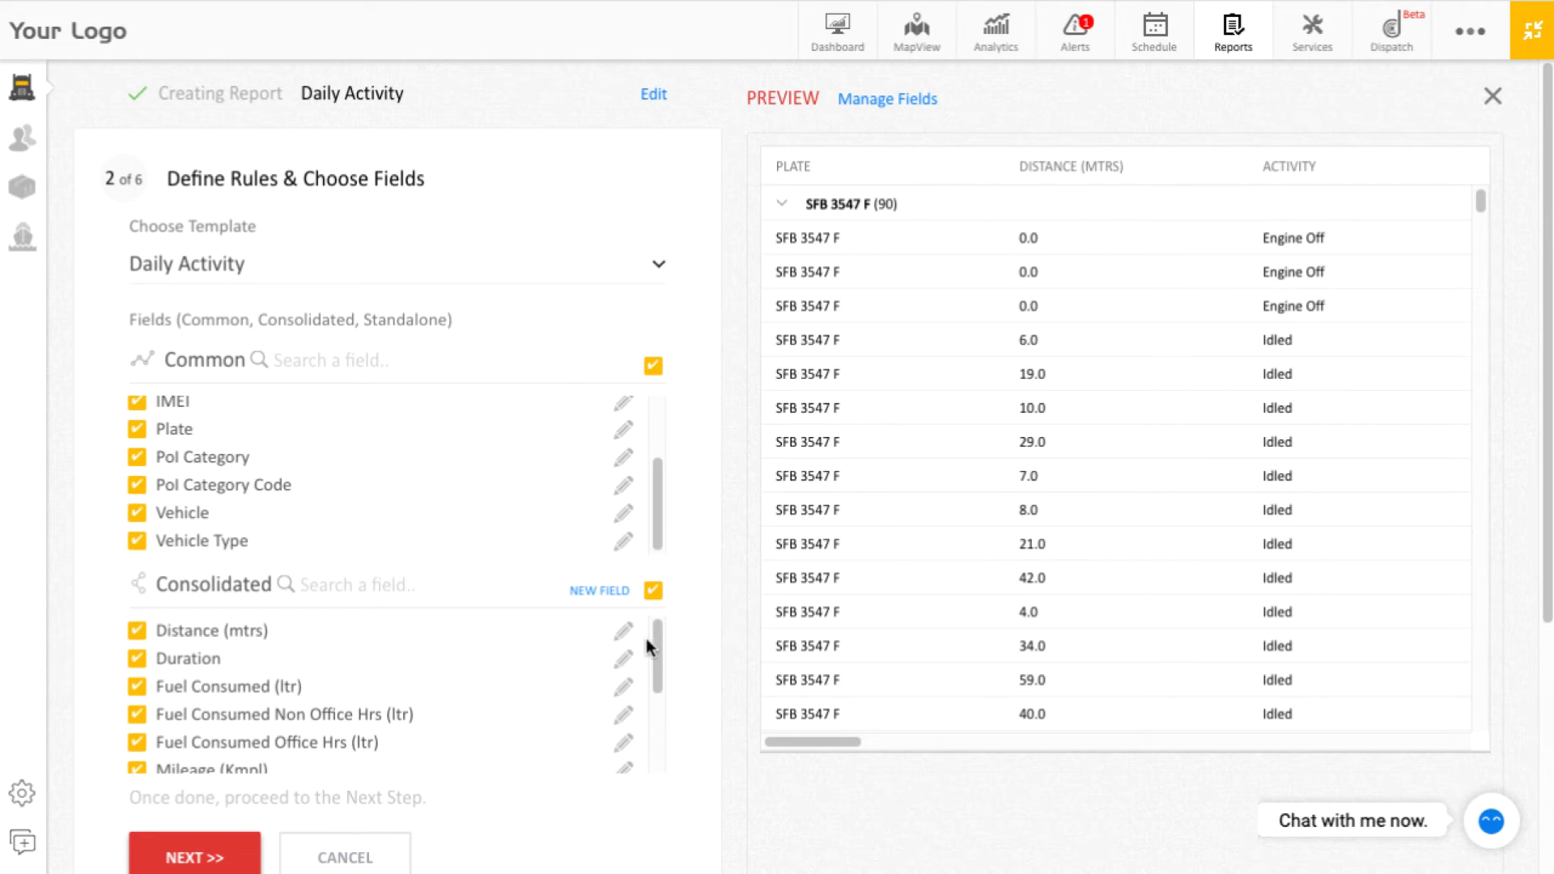
drag(656, 647, 658, 730)
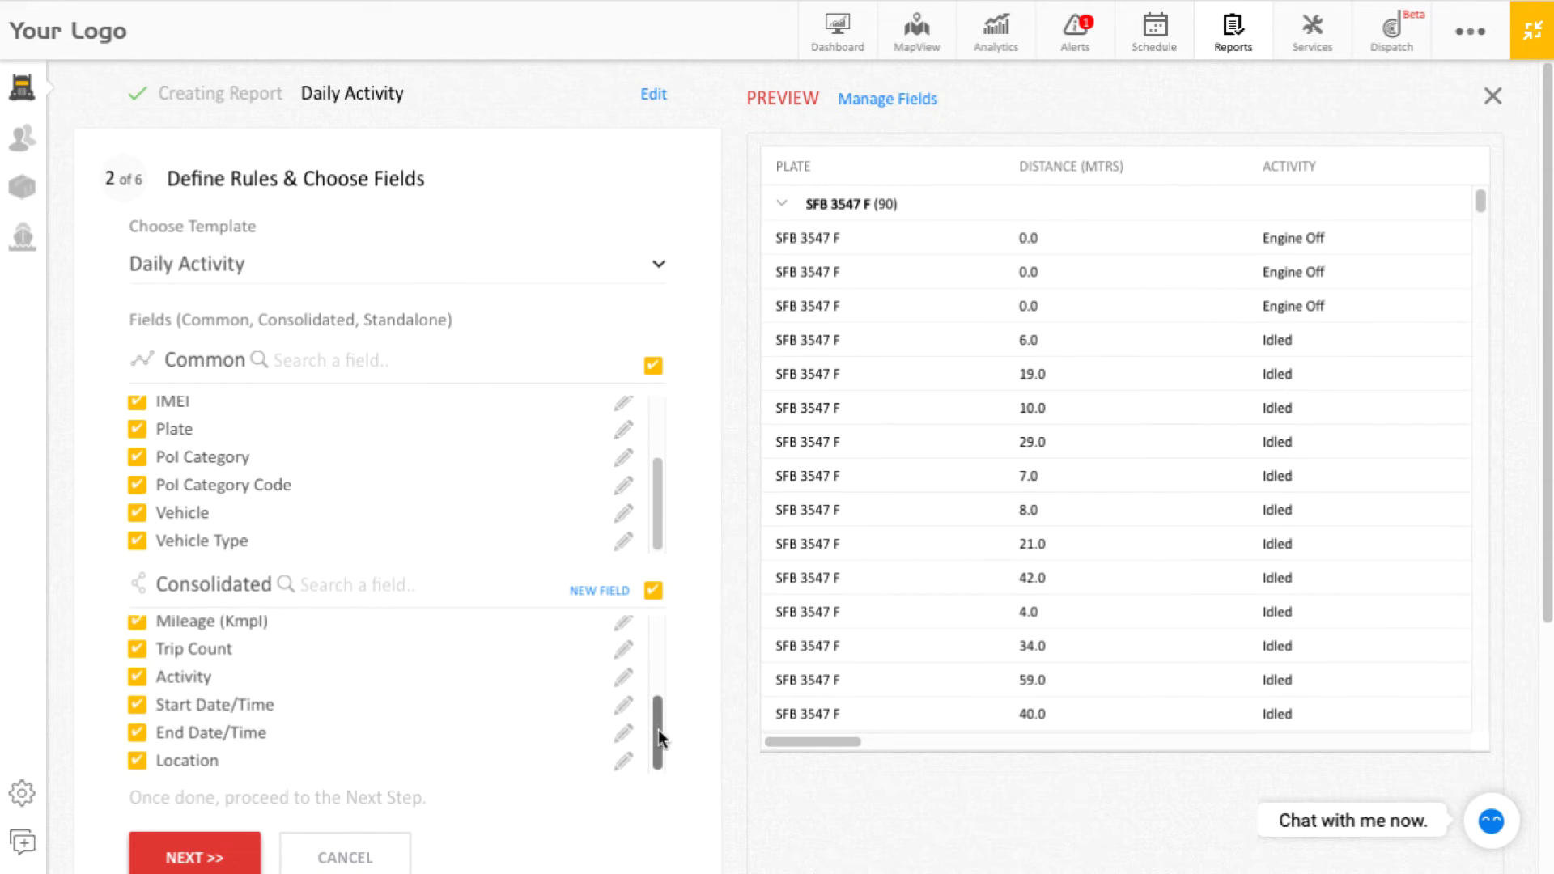
click(185, 860)
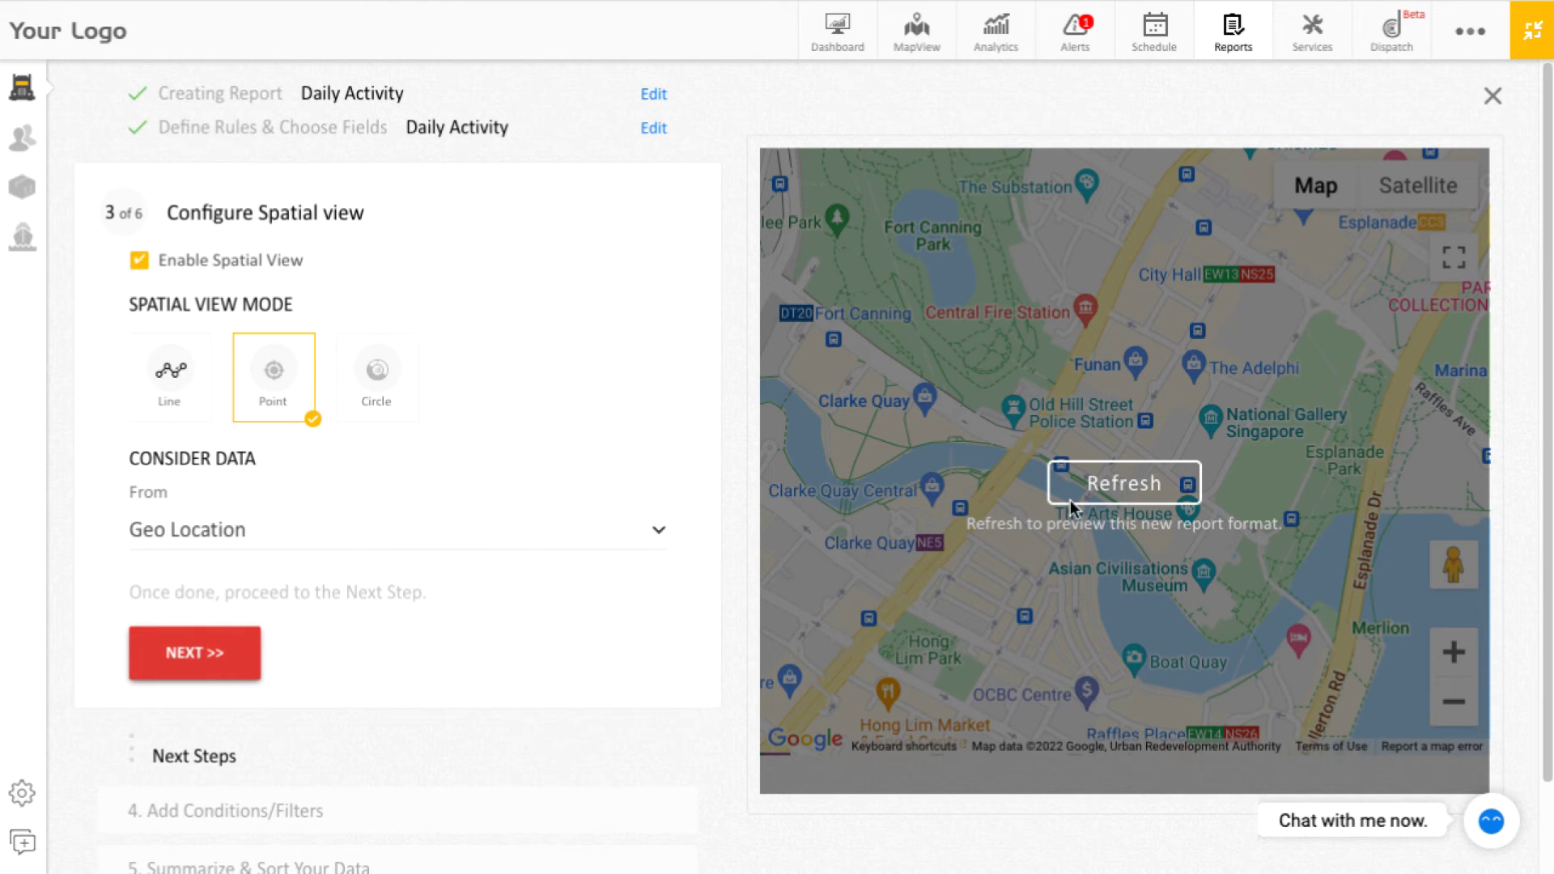
Refresh the map preview and accept the Point spatial view on Geo Location and the existing conditions and filters
click(1093, 489)
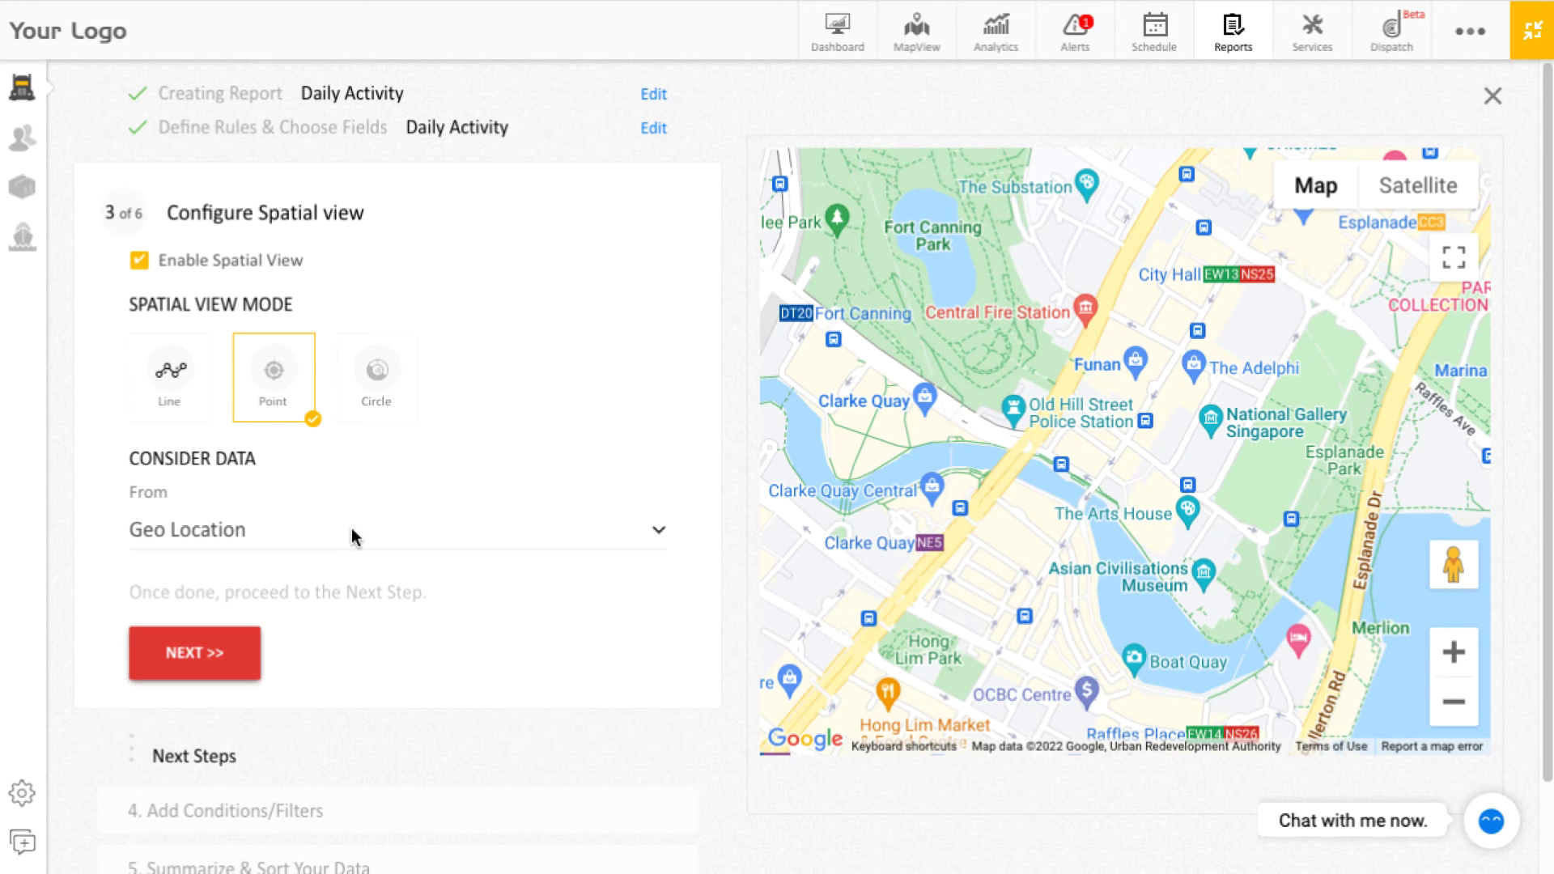
click(194, 656)
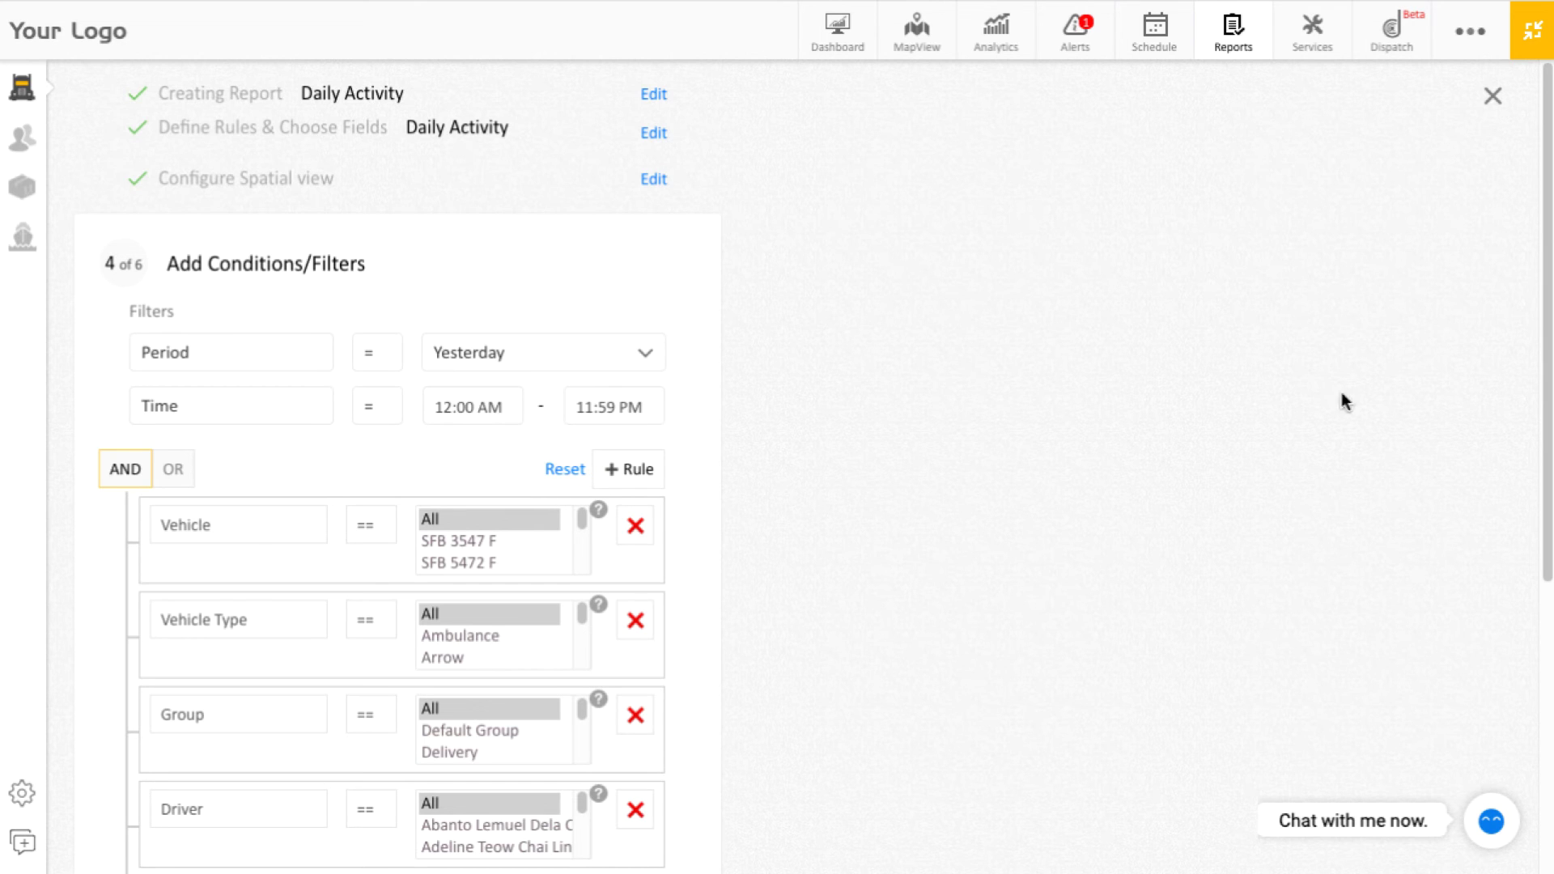
drag(1549, 368, 1530, 676)
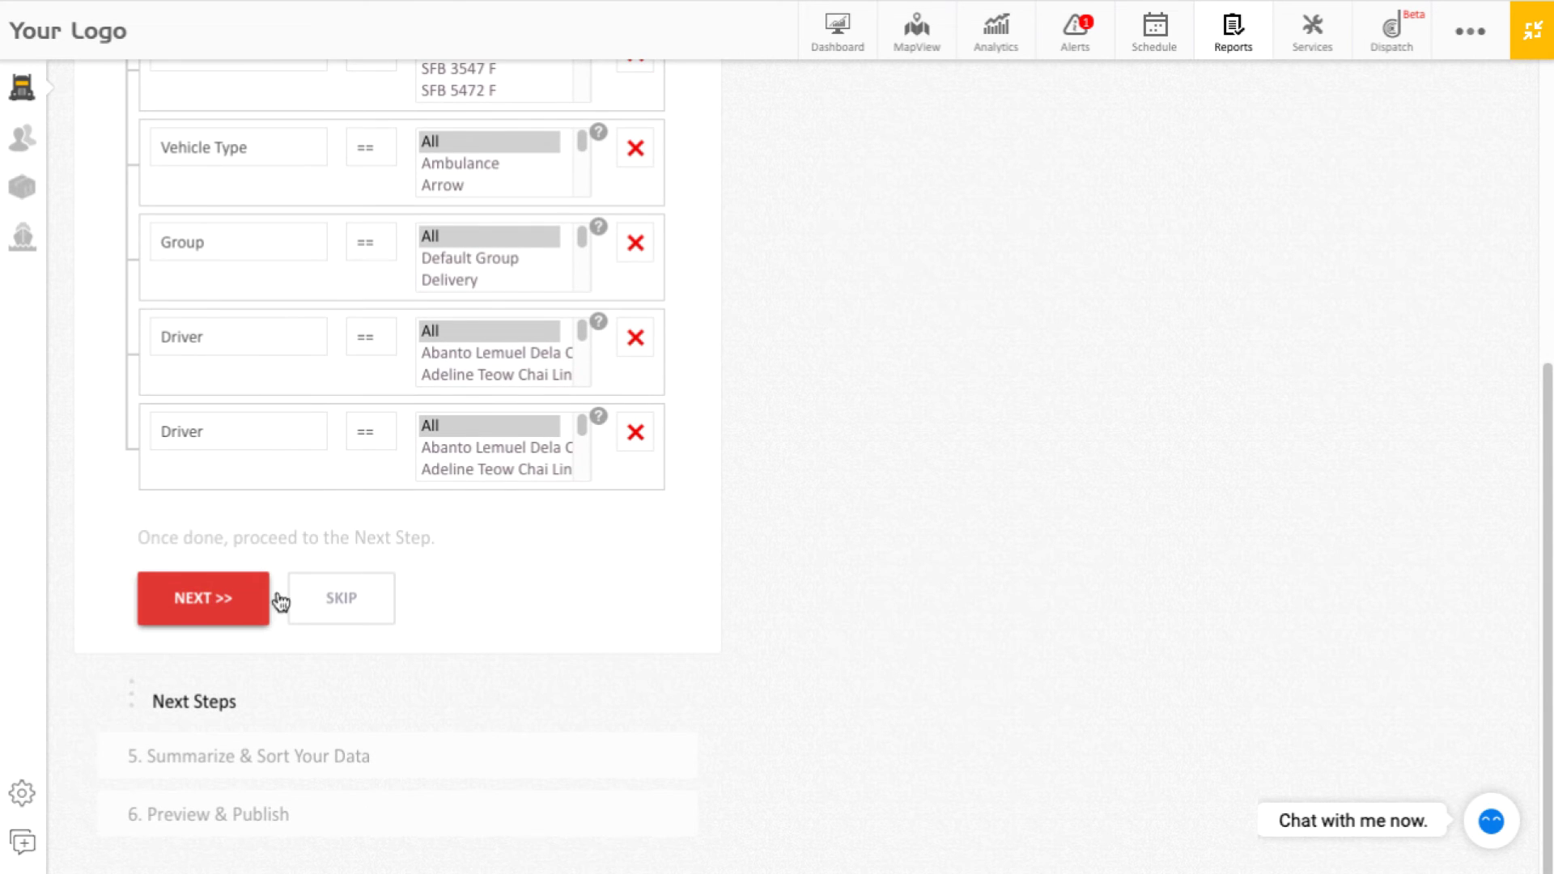
click(195, 589)
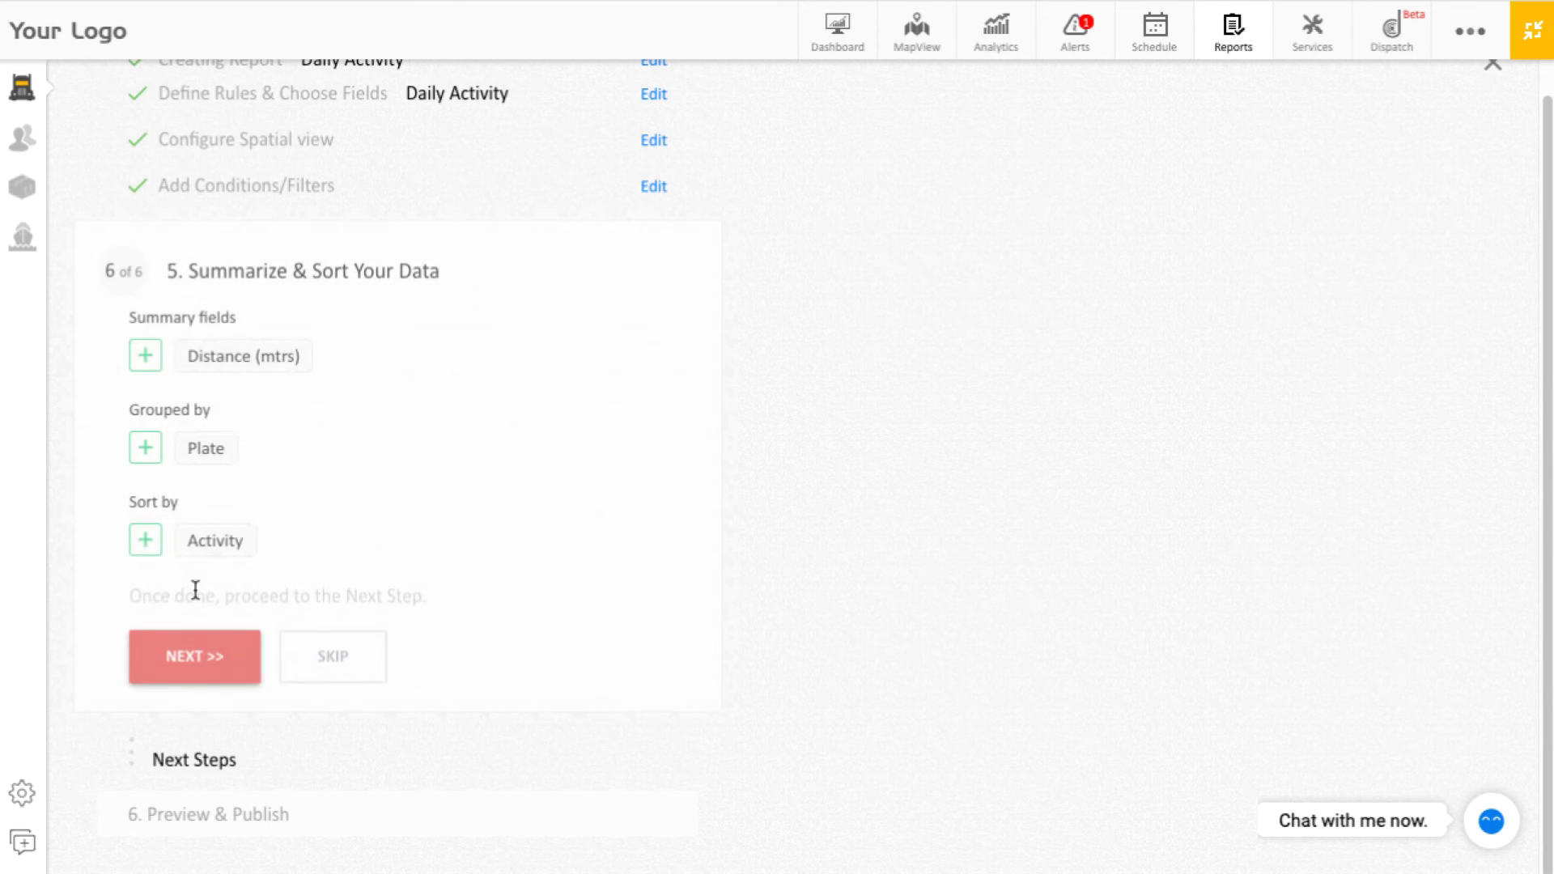
Look through the fields available for summarizing, grouping and sorting the report data, closing each list without changes
click(146, 357)
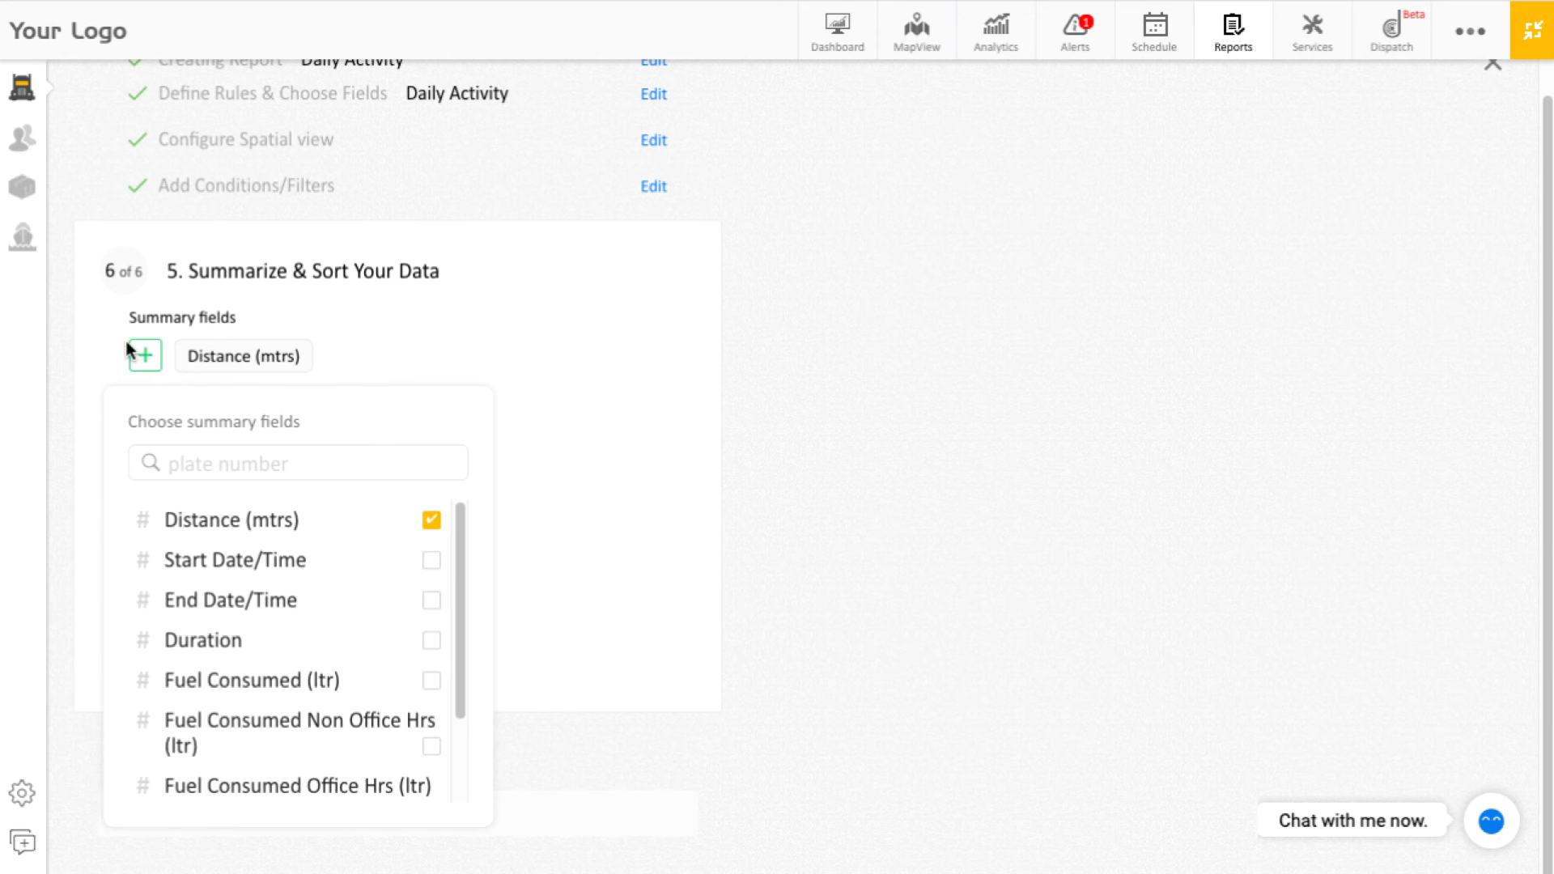
click(130, 350)
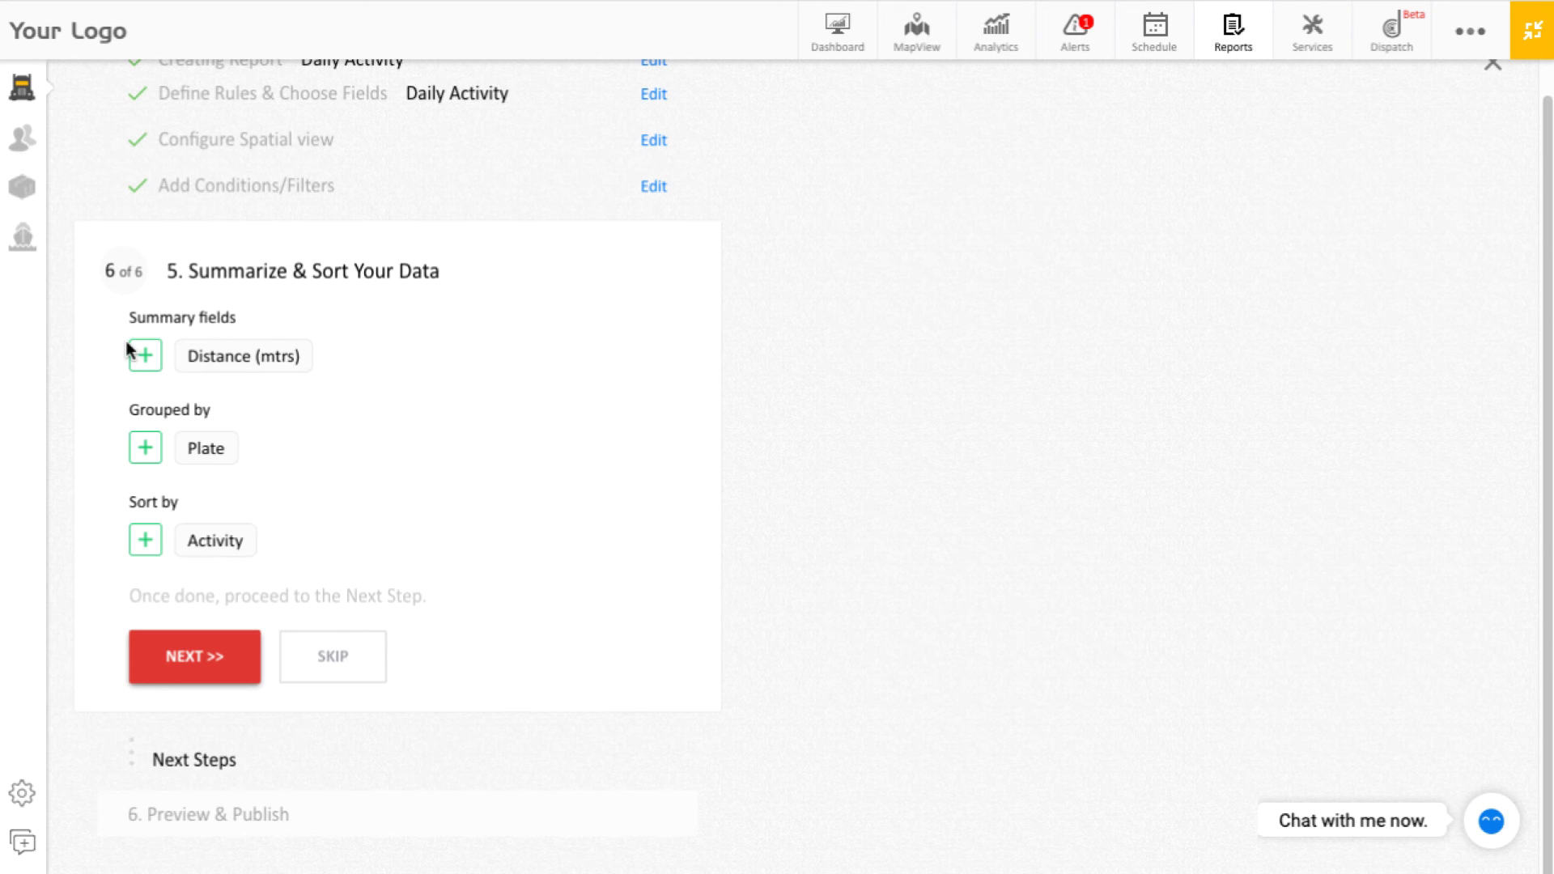
click(146, 450)
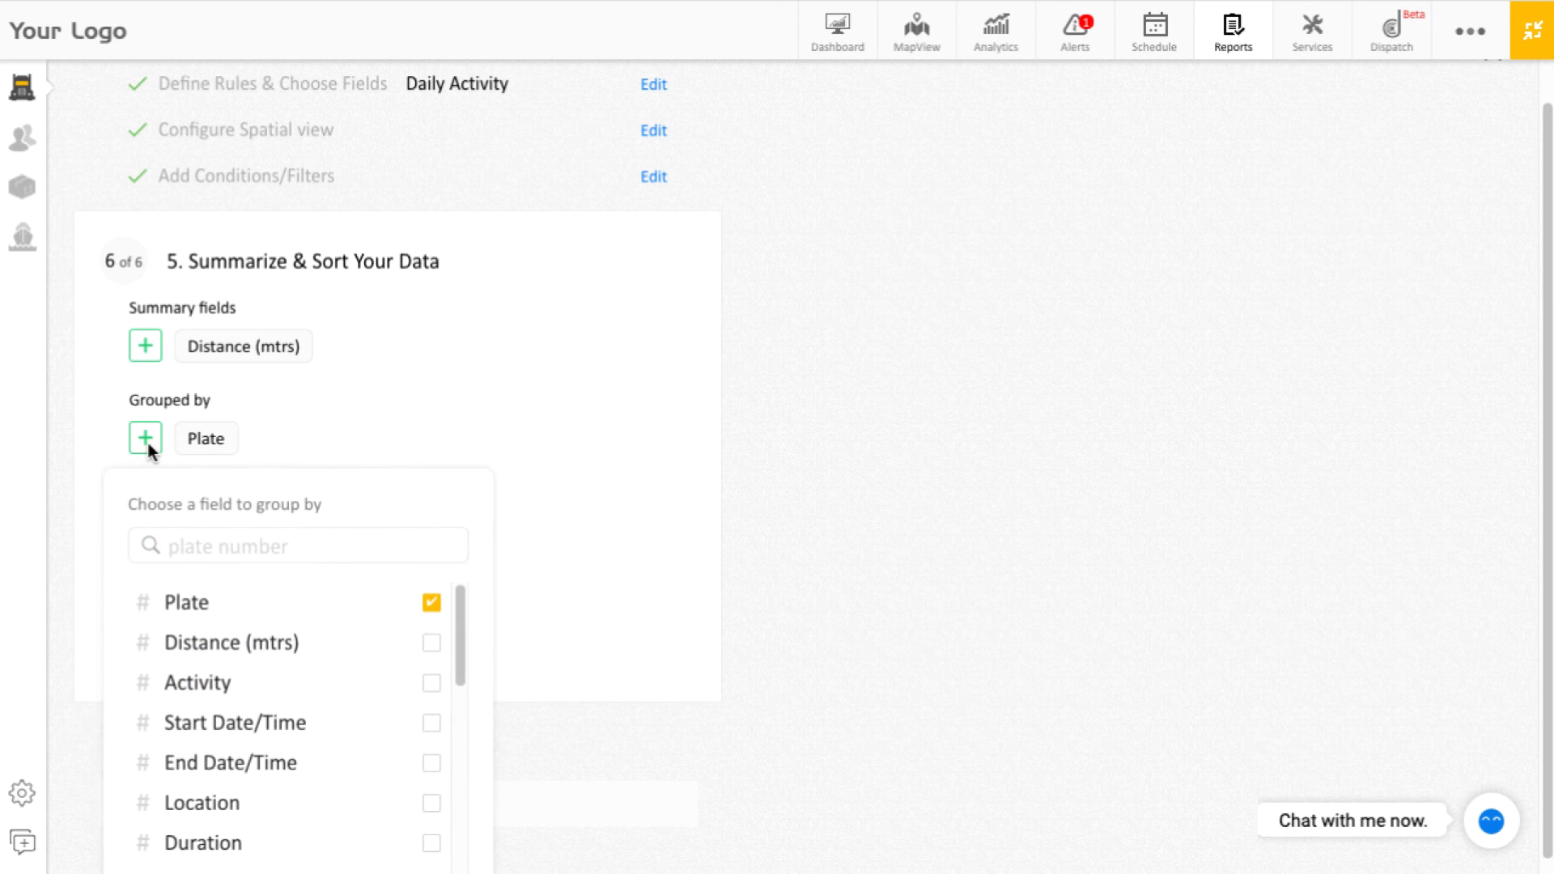
click(118, 432)
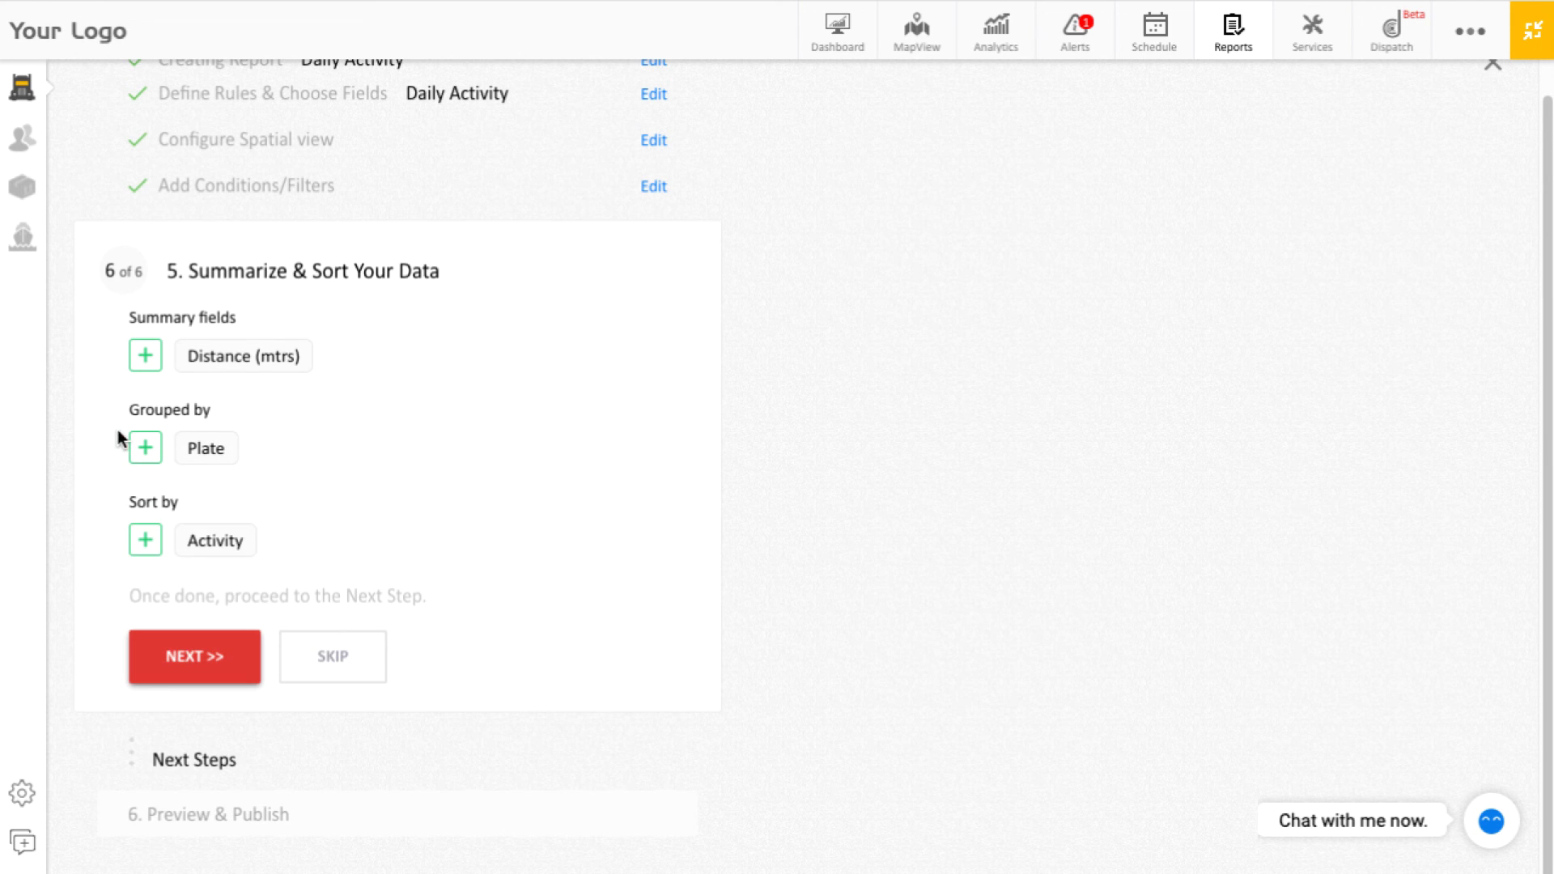
click(147, 539)
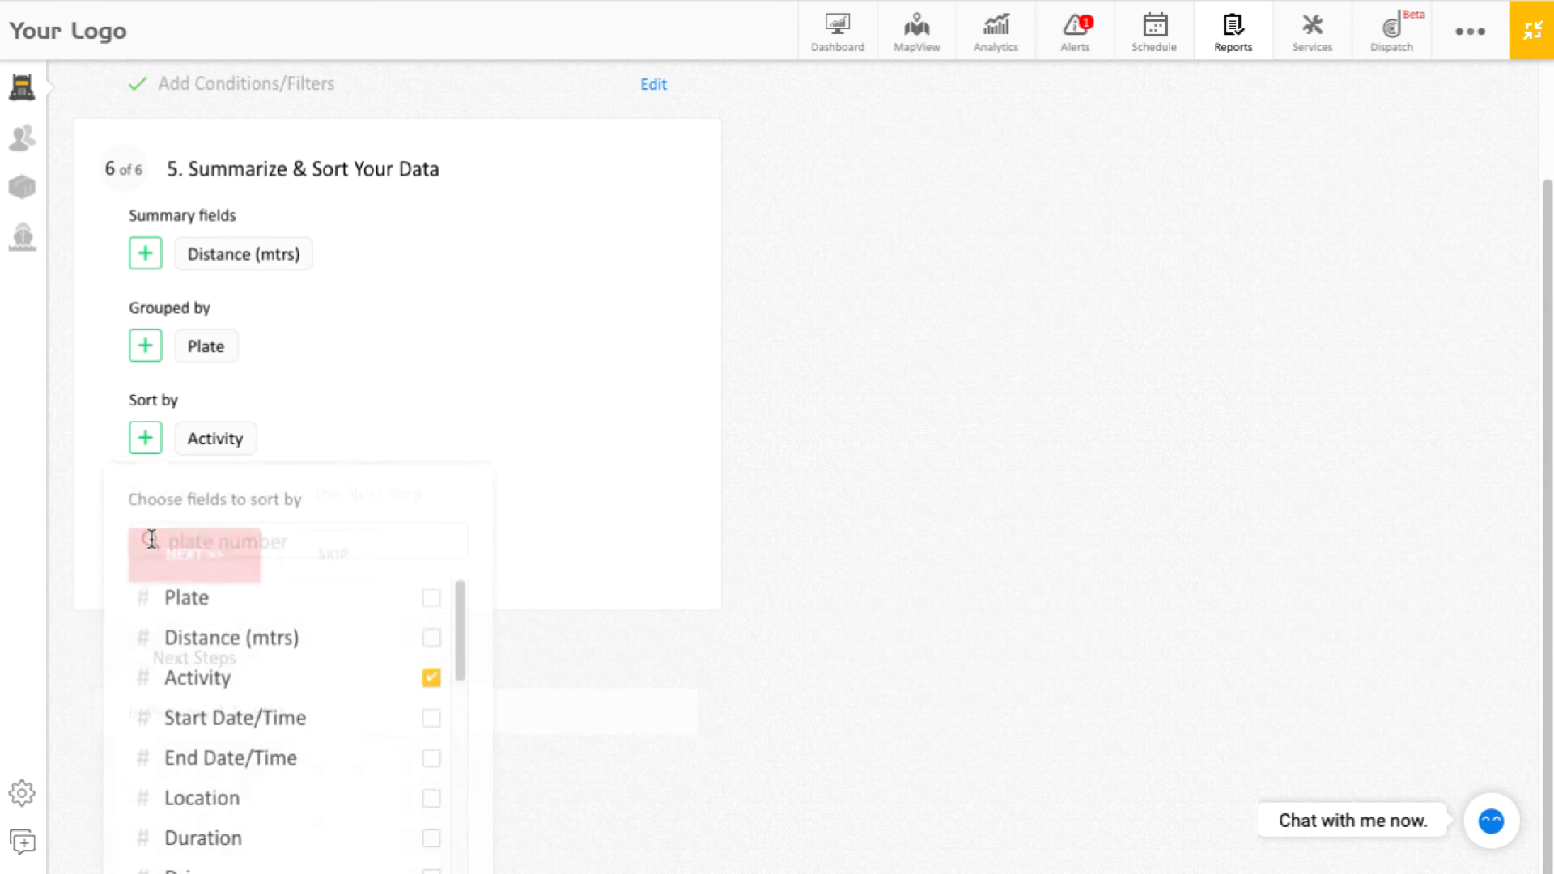
click(89, 434)
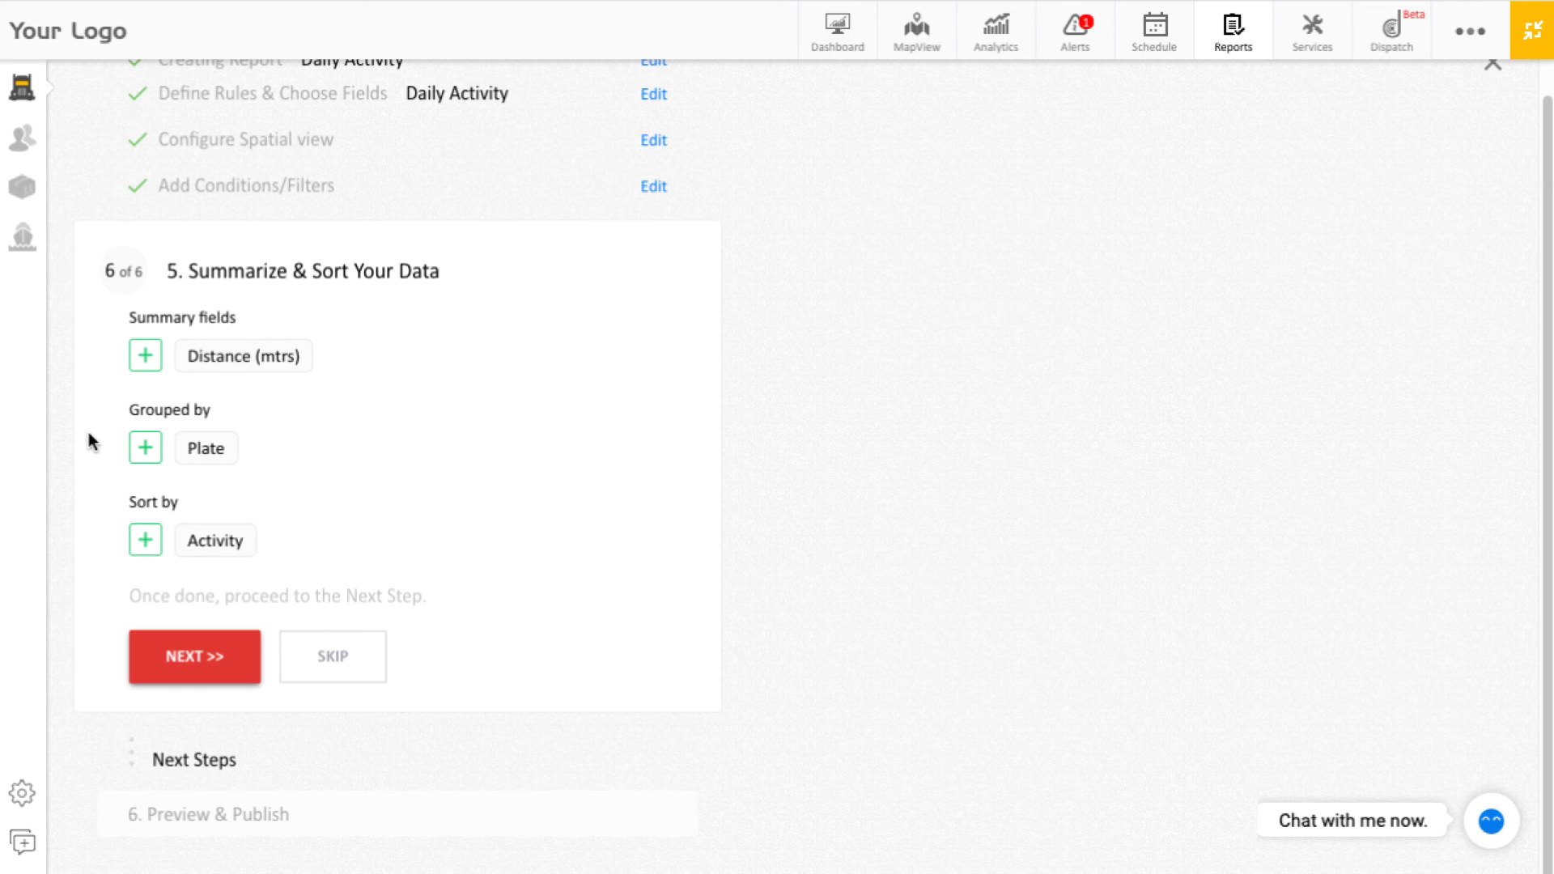
Accept the summary and sort settings, open the live preview of the Daily Activity report and publish it
click(203, 663)
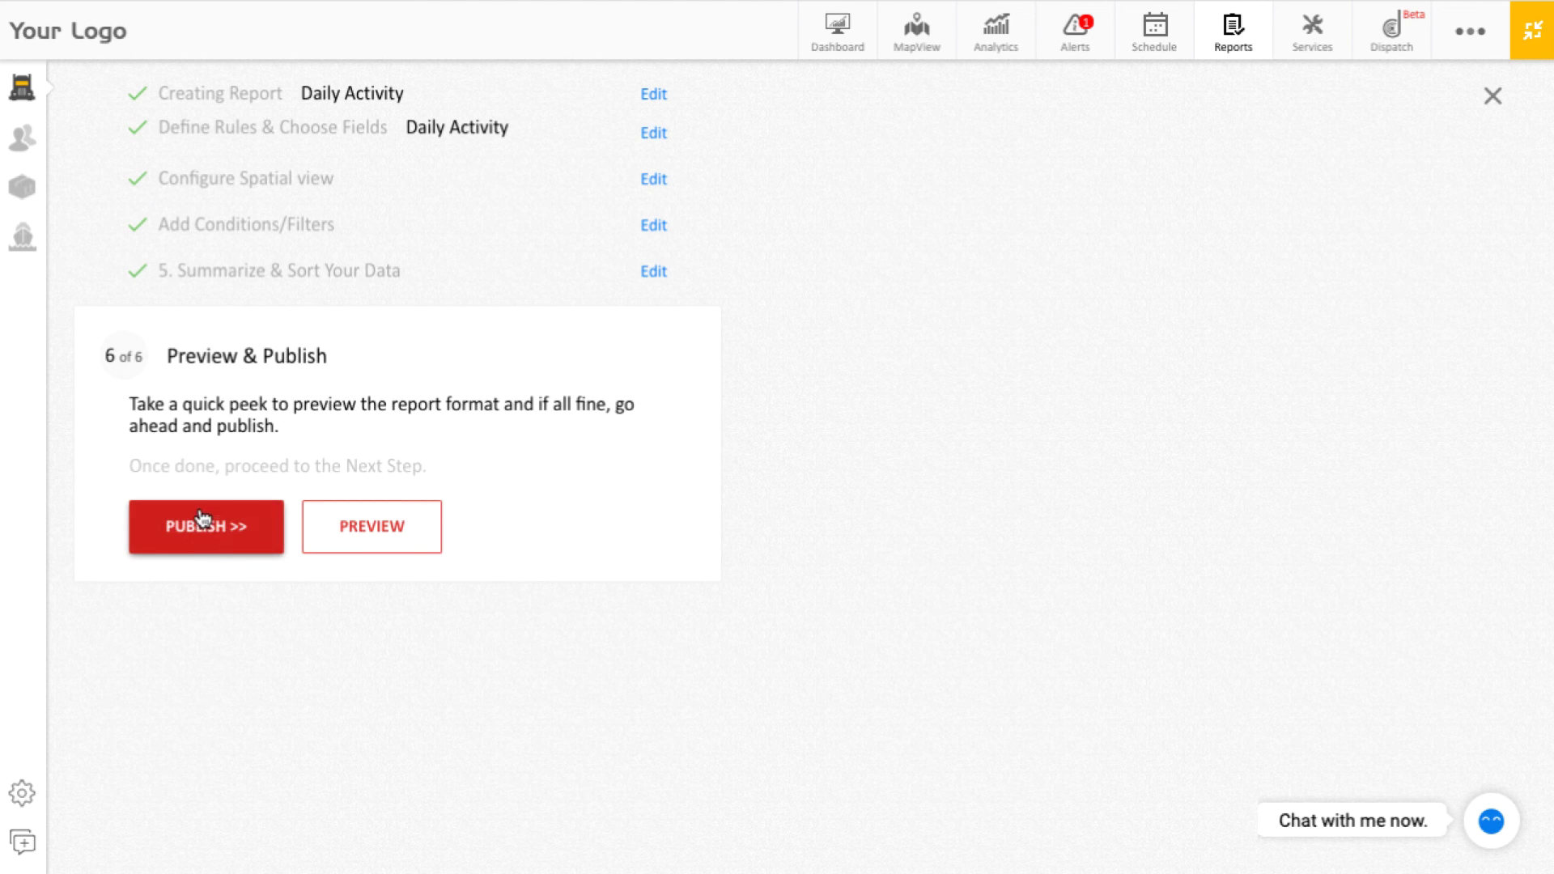
click(392, 527)
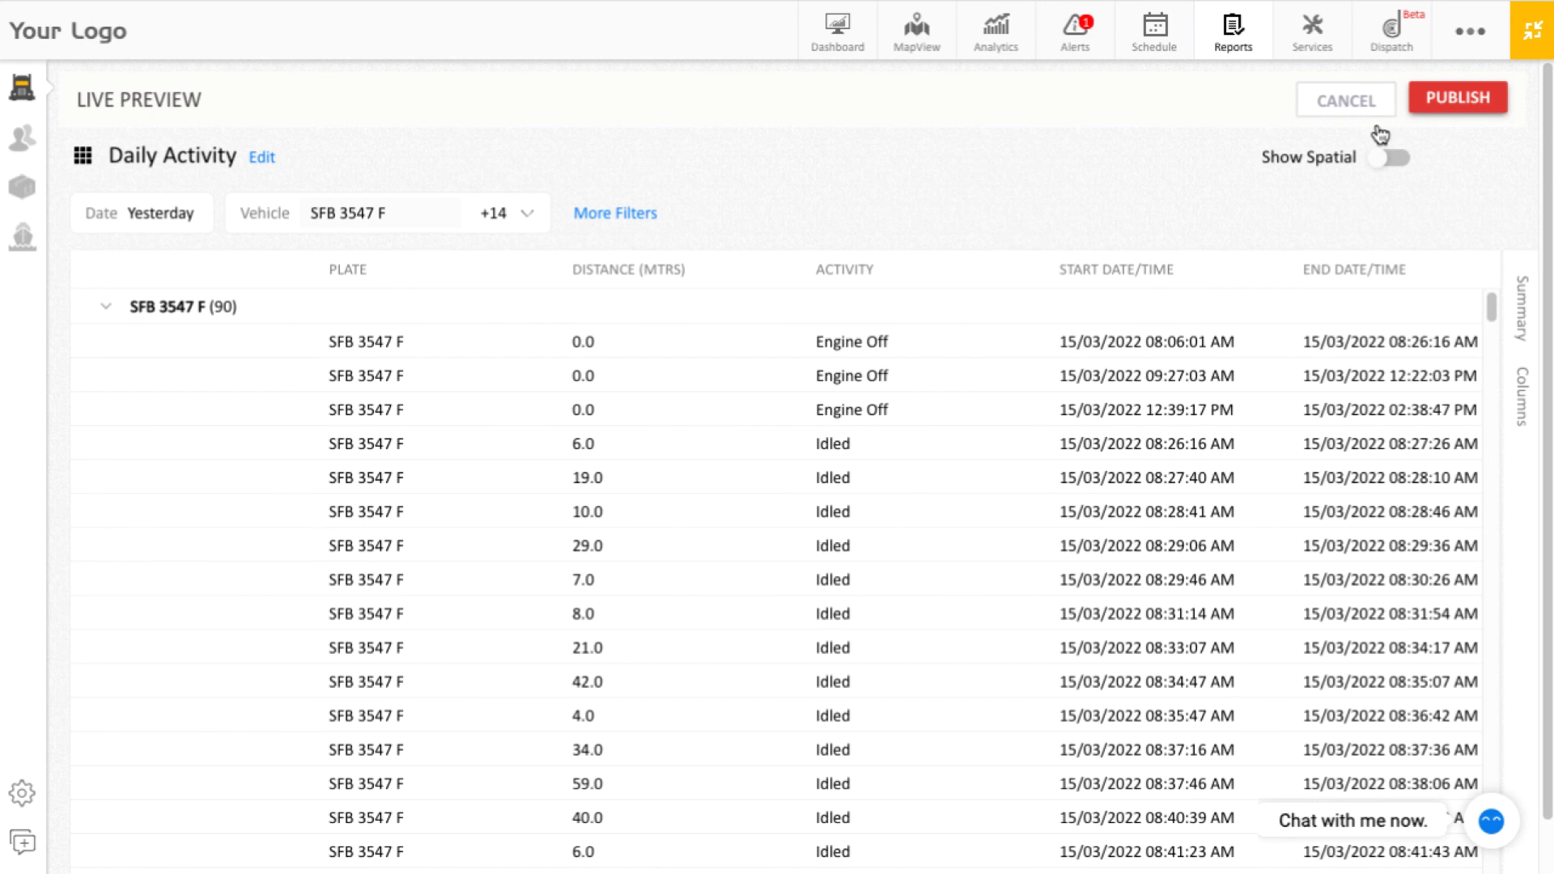
click(1460, 101)
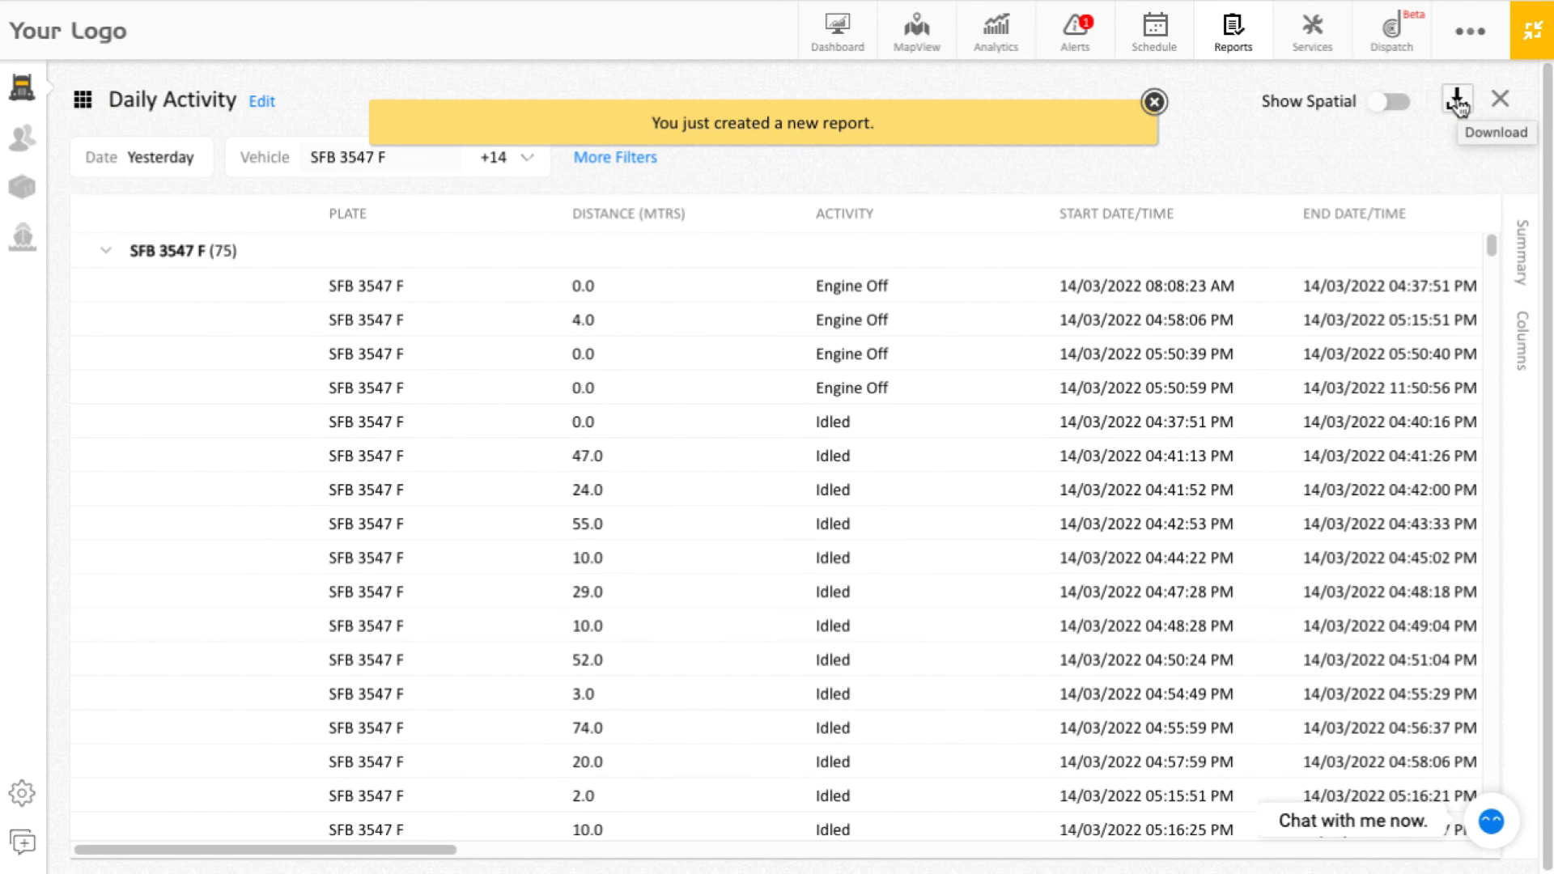